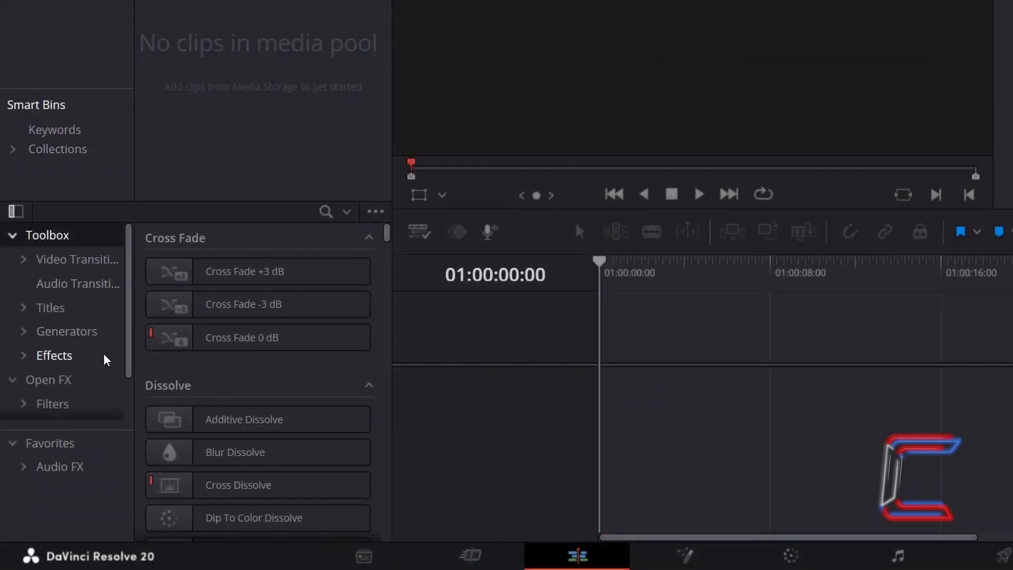
Add a Fusion Composition to the Video 1 track and extend it to roughly 8 seconds
click(106, 358)
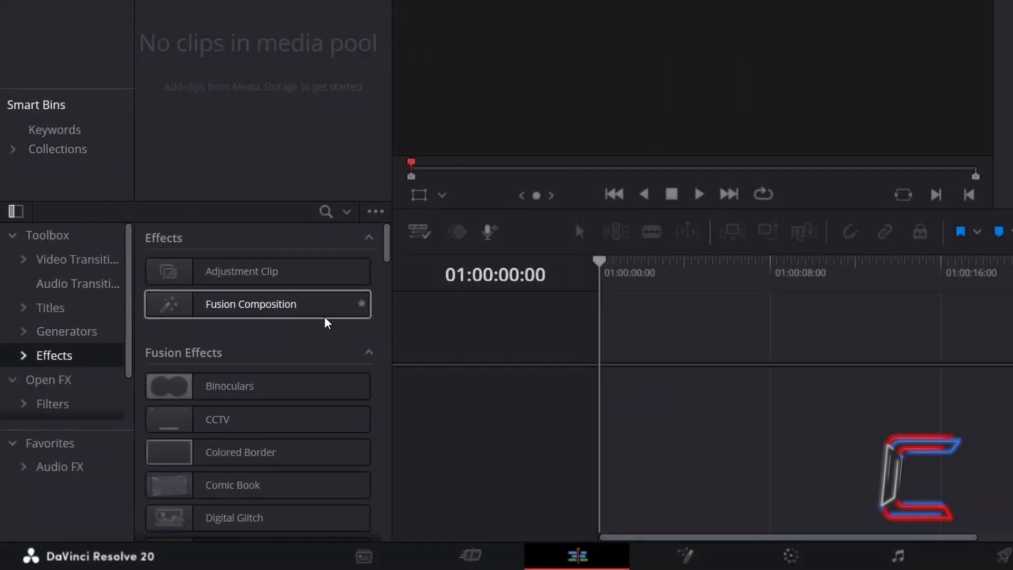
drag(324, 310, 602, 384)
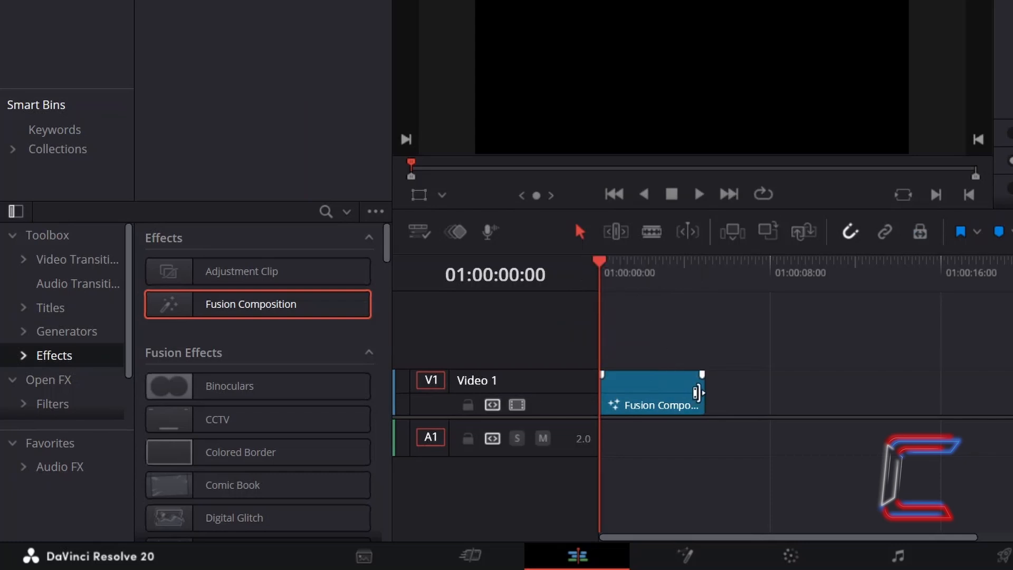
drag(697, 392, 804, 392)
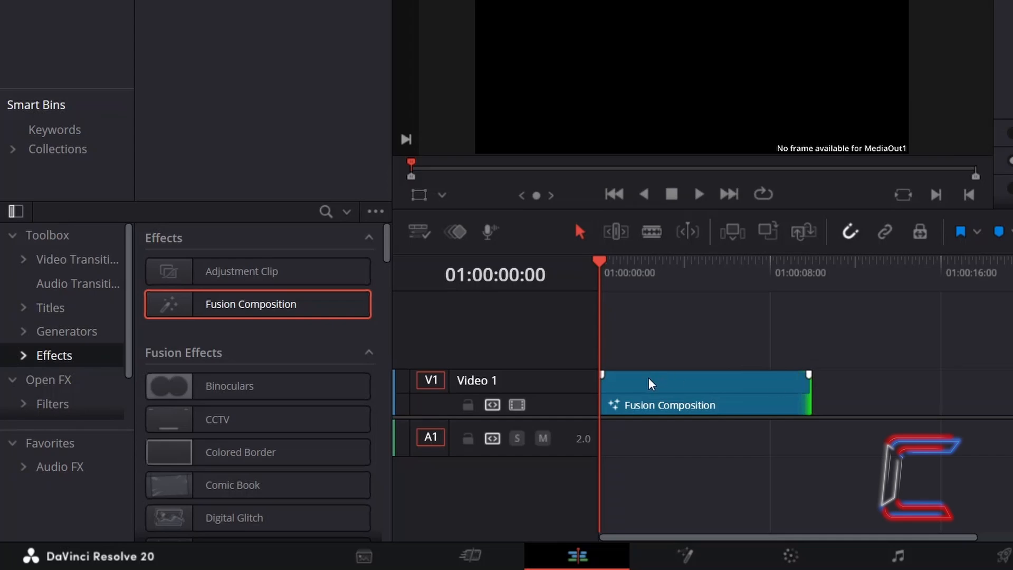
Open the Fusion Composition clip in the Fusion page, add a Rectangle mask node and select it
right_click(651, 384)
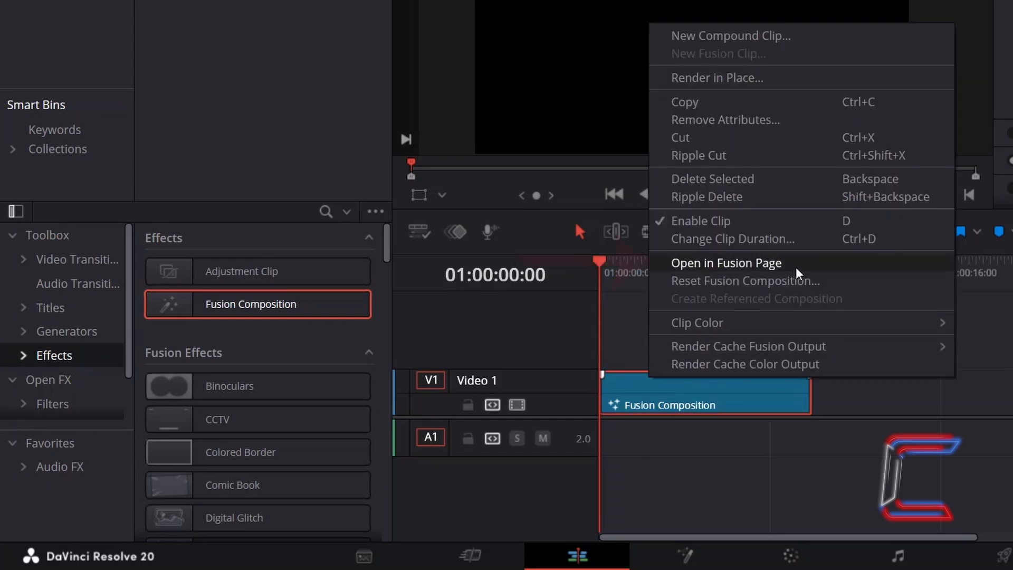
click(779, 264)
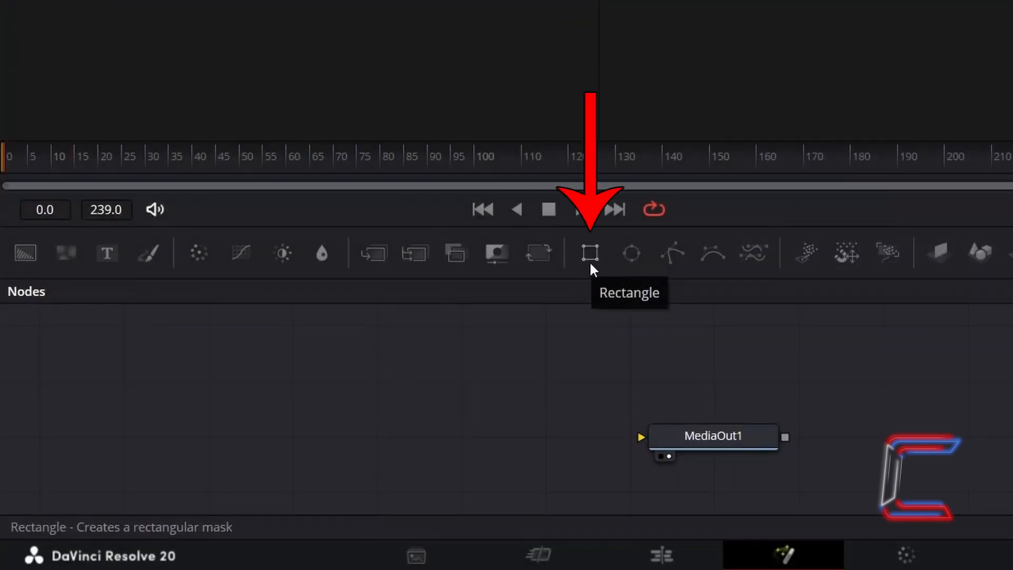
click(590, 260)
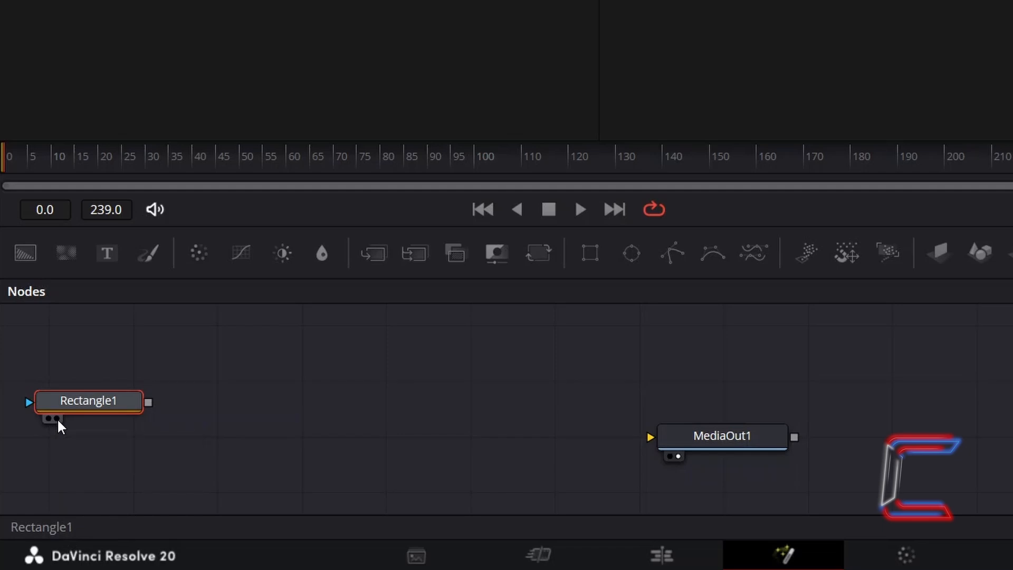
click(57, 419)
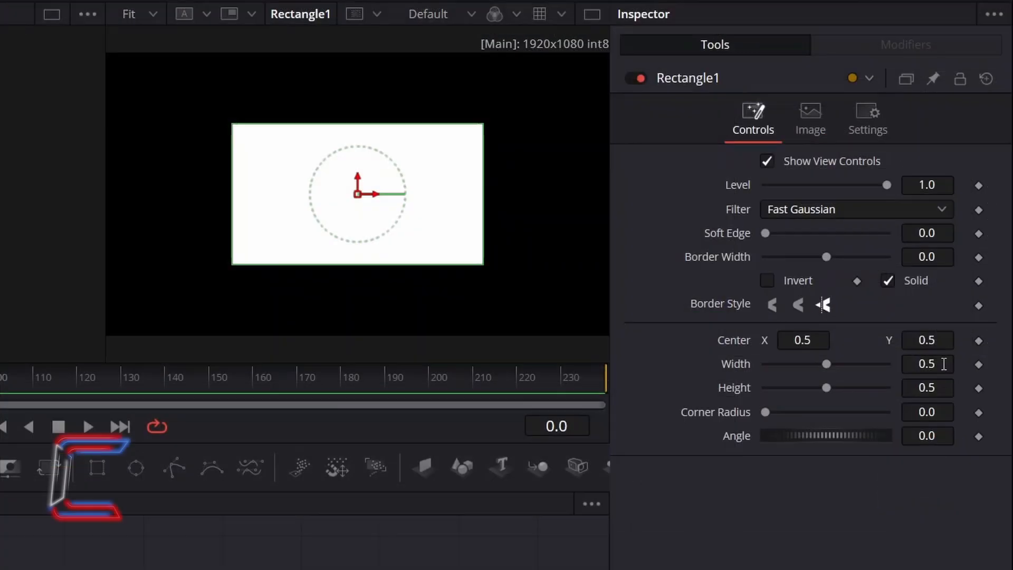
Set the rectangle's width to 0.025, height to 0.2 and corner radius to 1.0
click(944, 364)
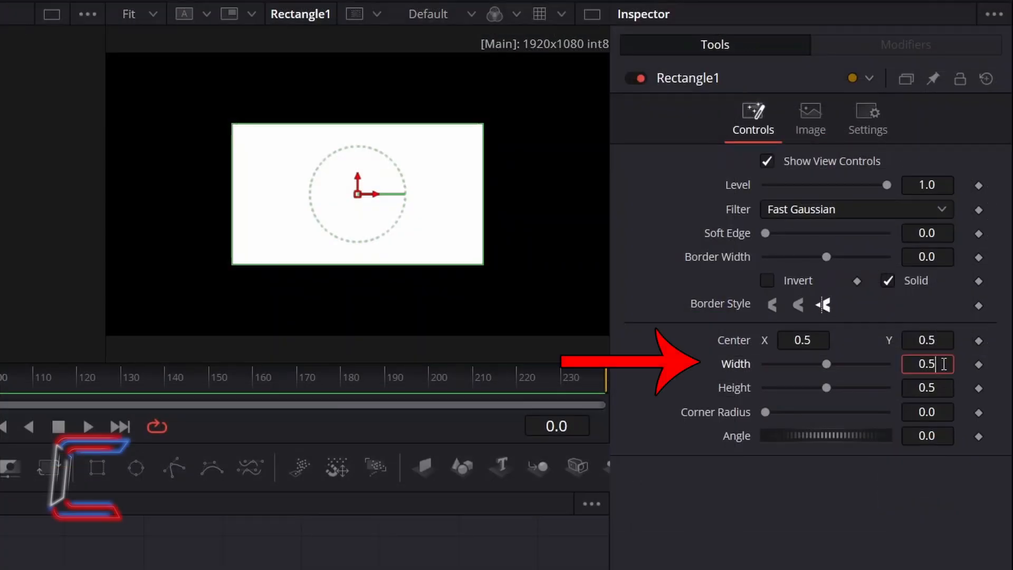
key(BackSpace)
text(025)
key(Tab)
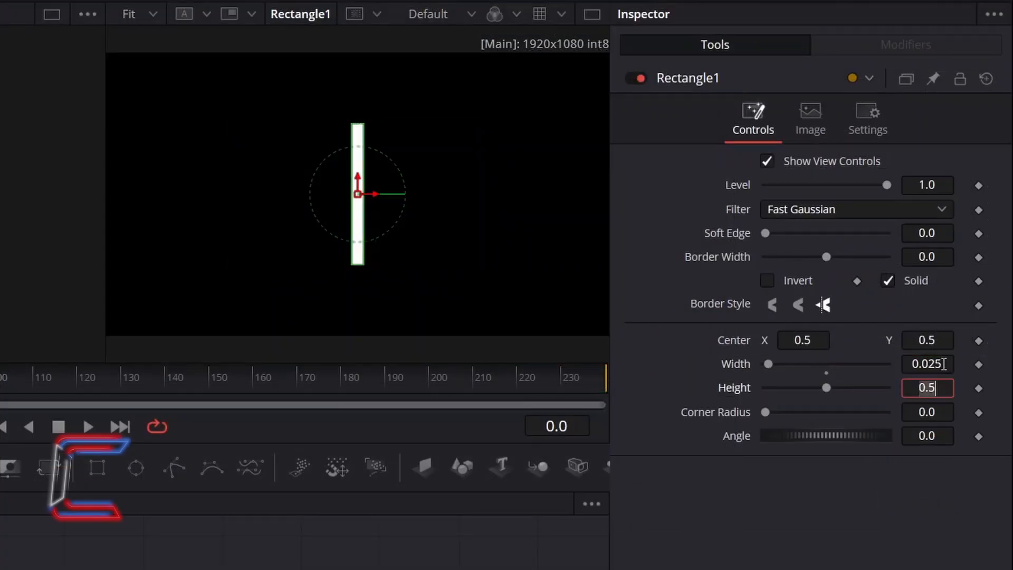
key(BackSpace)
text(2)
key(Tab)
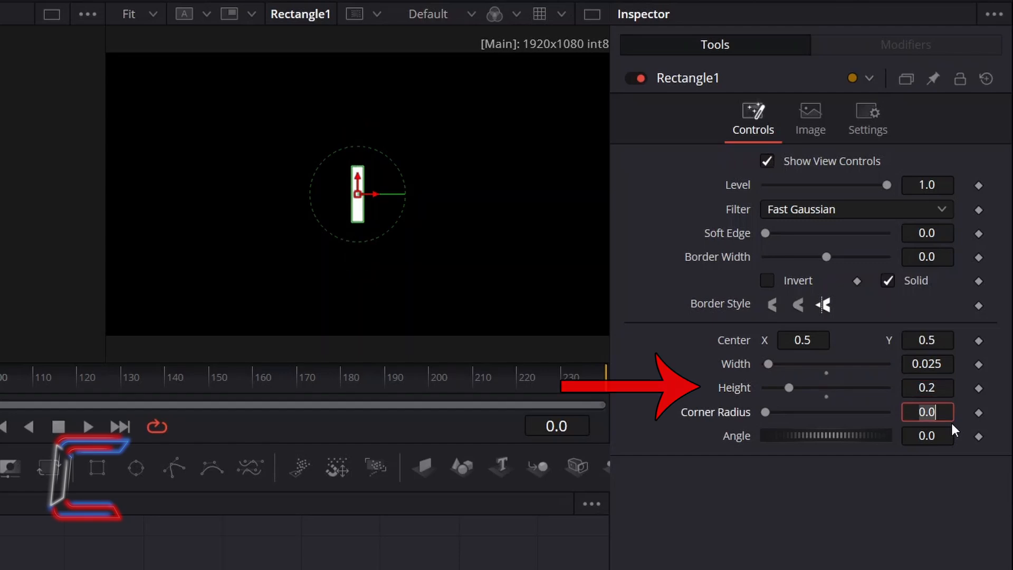
click(767, 412)
drag(767, 412, 948, 432)
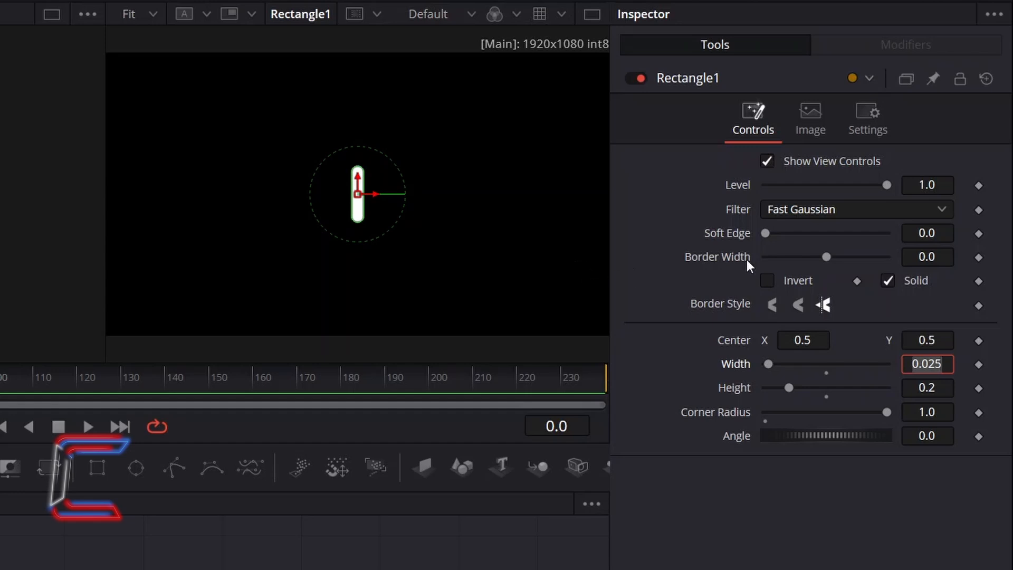
Set the rectangle's center Y to 0.65 and add keyframes for Center and Level at frame 0
click(951, 340)
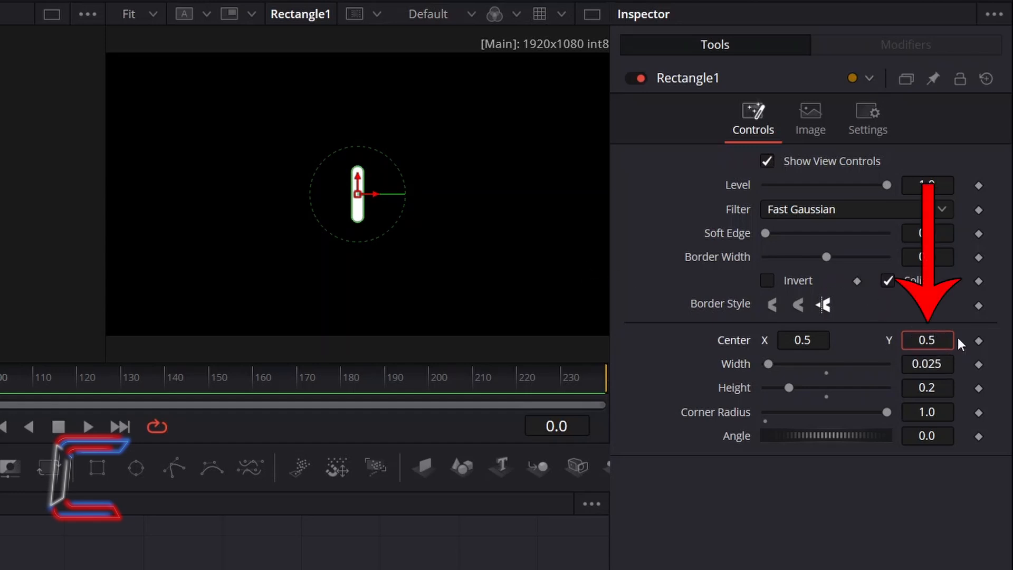
key(BackSpace)
text(65)
key(Tab)
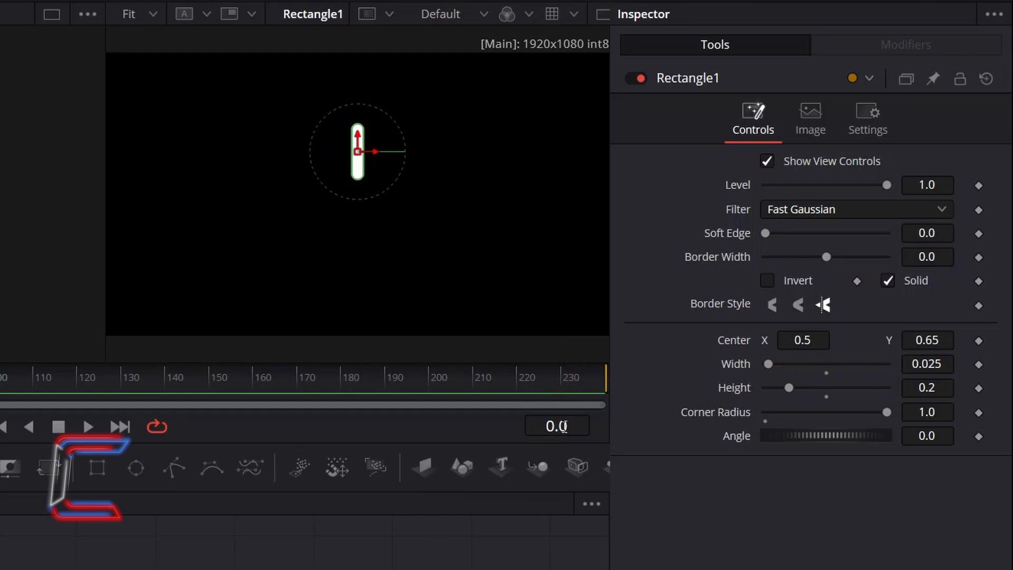
click(979, 341)
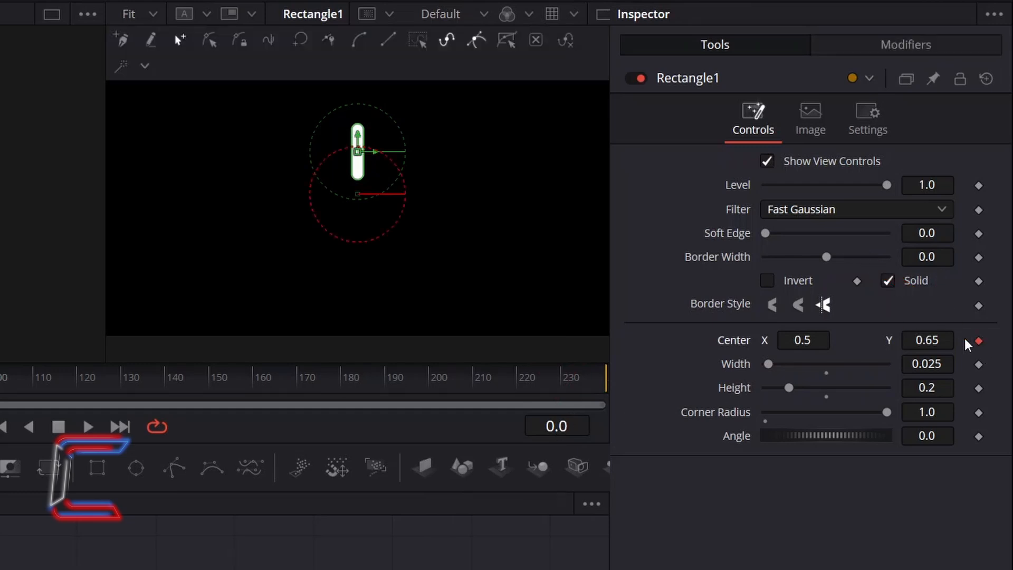
click(980, 186)
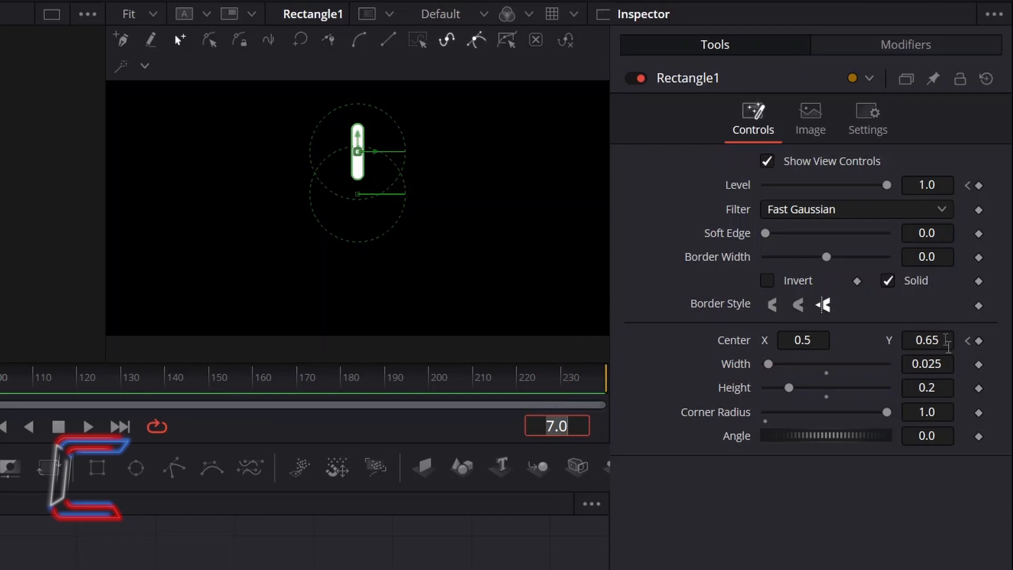
At frame 7, set the rectangle's center Y to 0.85 and add a Level keyframe
click(945, 340)
key(Left)
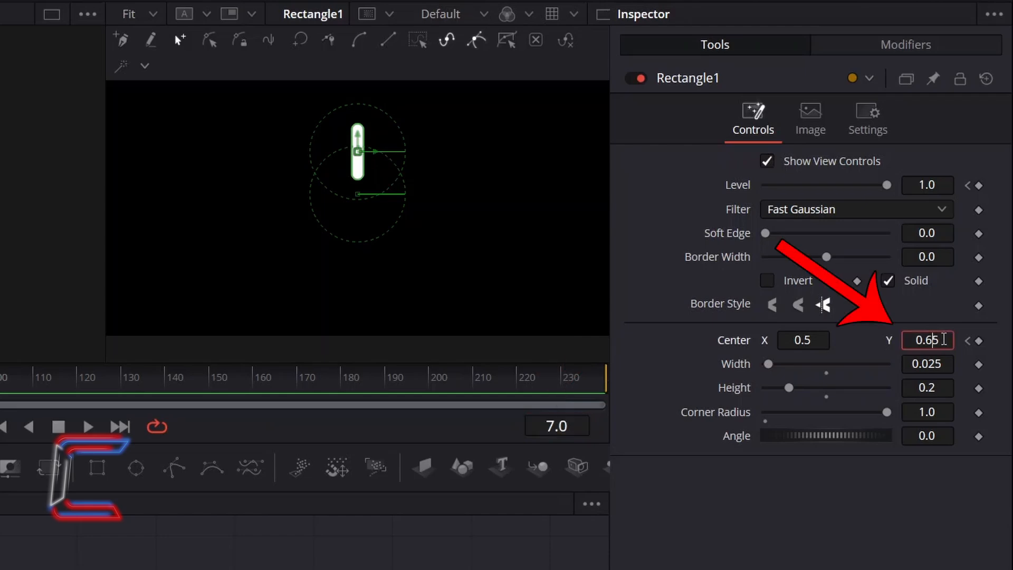
key(BackSpace)
text(8)
key(Tab)
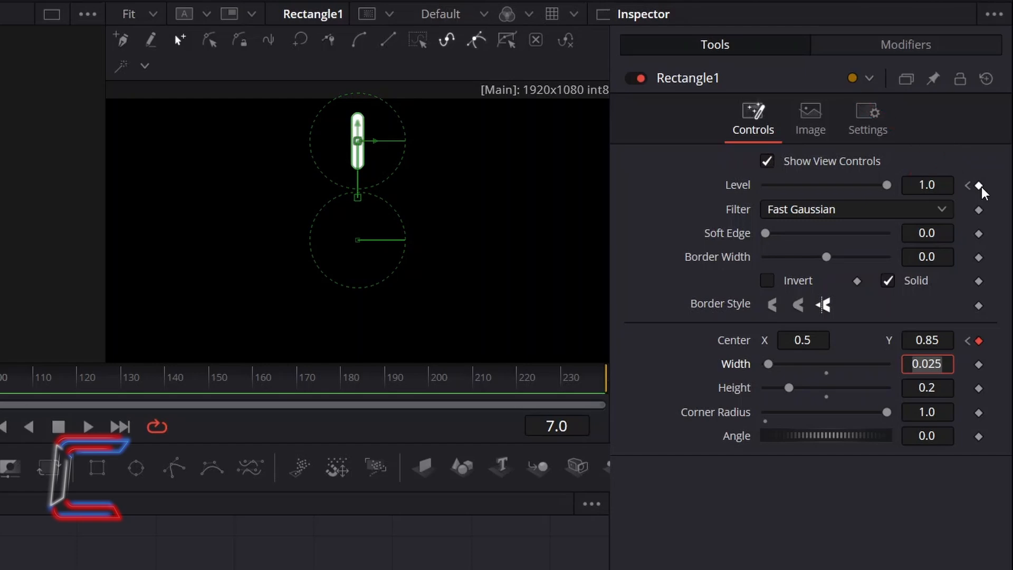
click(979, 185)
Go to frame 8 and set the rectangle's Level to 0
click(576, 421)
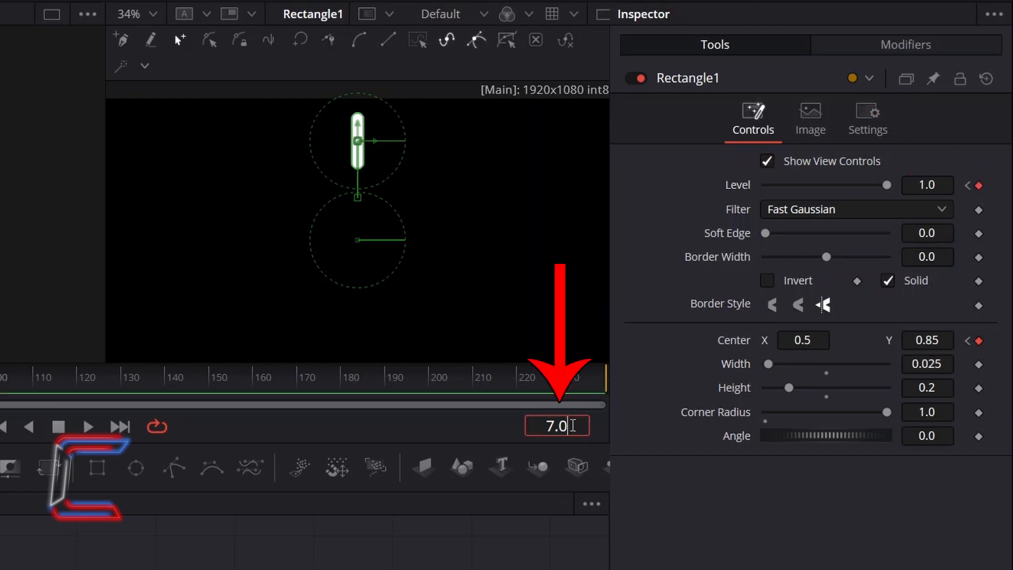
text(8)
key(Return)
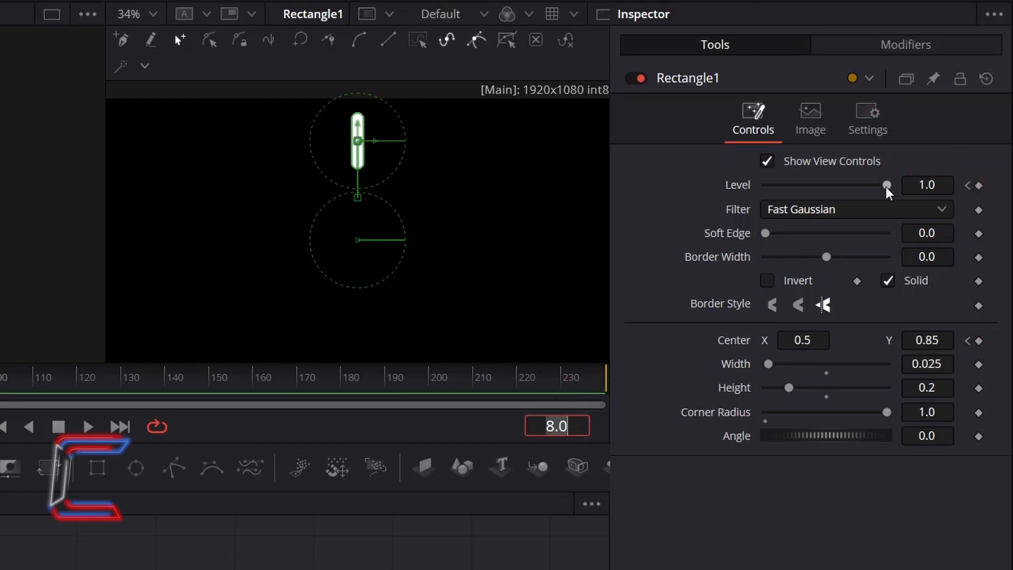
mouse_move(887, 185)
mouse_down()
mouse_move(816, 186)
mouse_move(687, 153)
mouse_up()
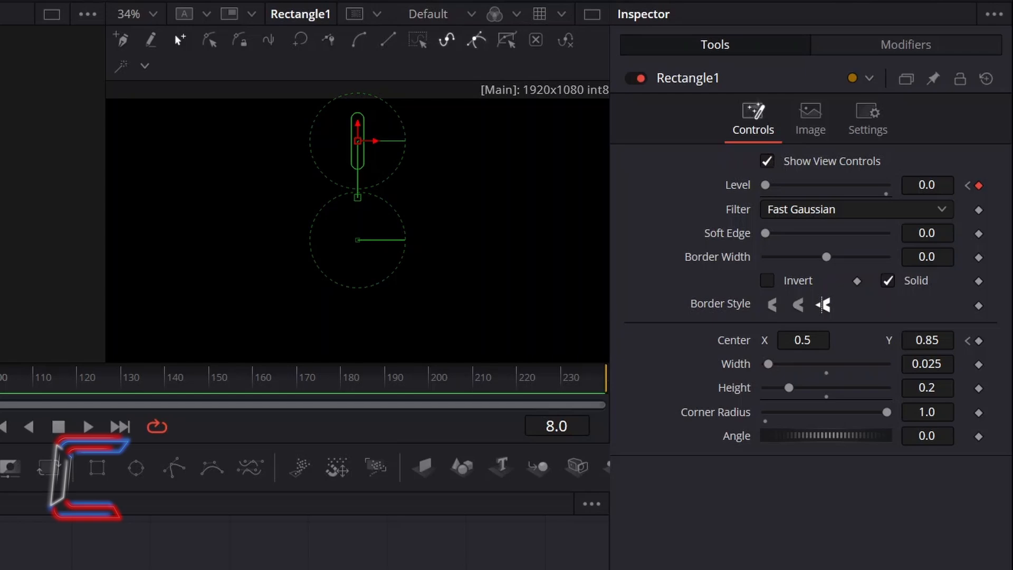
Go to frame 12 and add keyframes for the rectangle's Level and Center
click(576, 426)
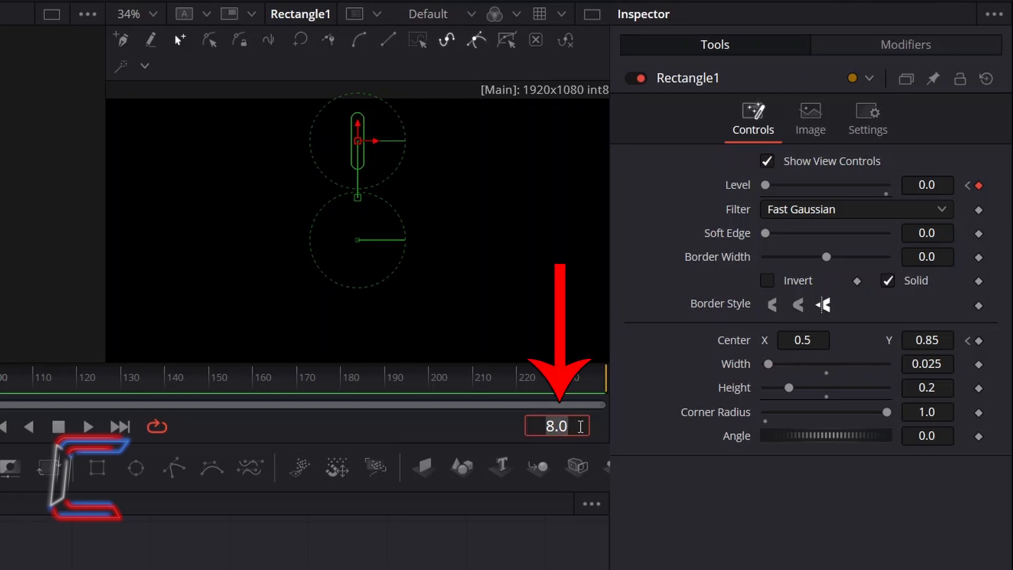
text(12)
key(Return)
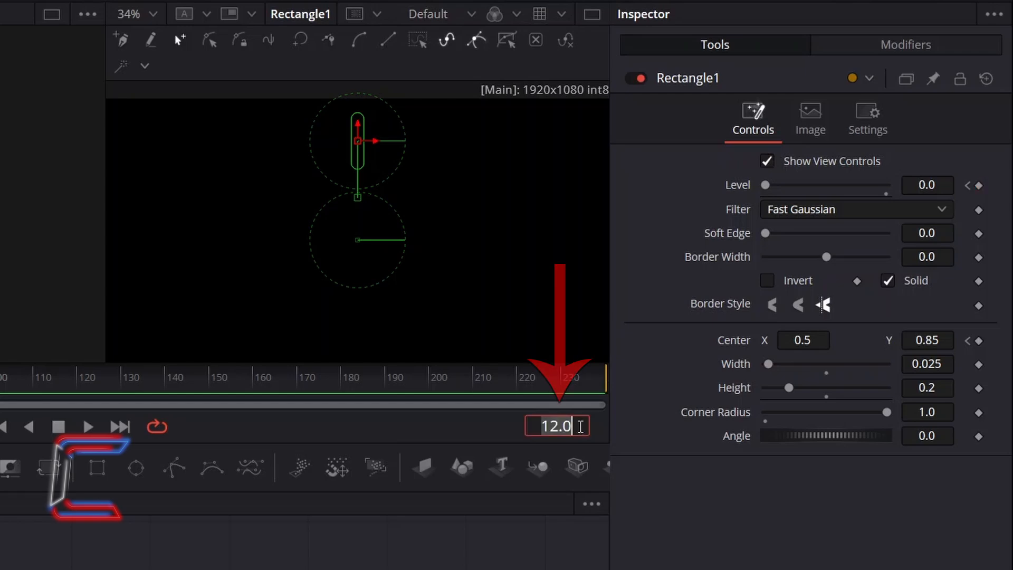
click(978, 185)
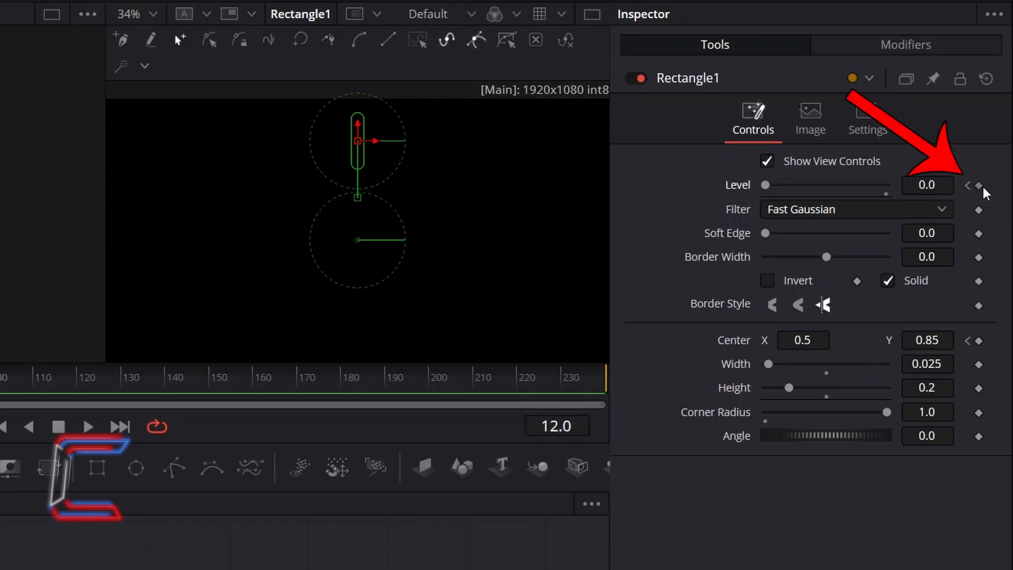
click(979, 340)
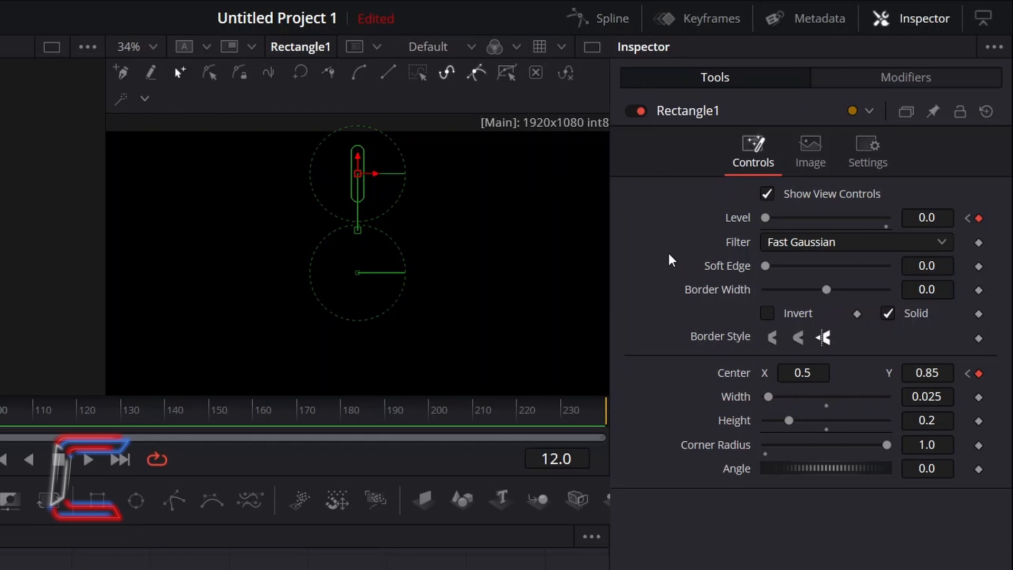
Open the Spline editor and enable all of Rectangle1's animation curves
click(609, 24)
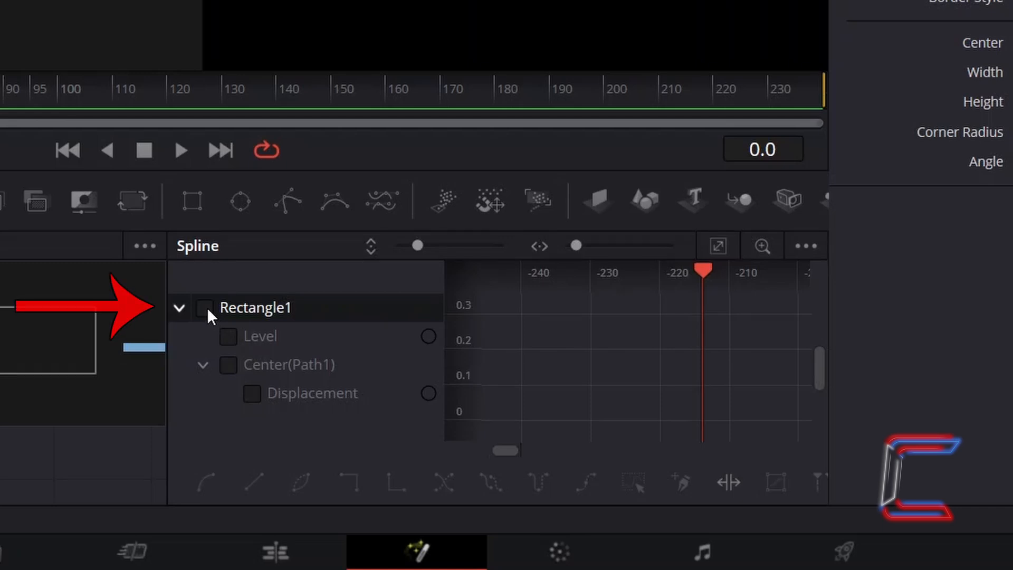
click(205, 308)
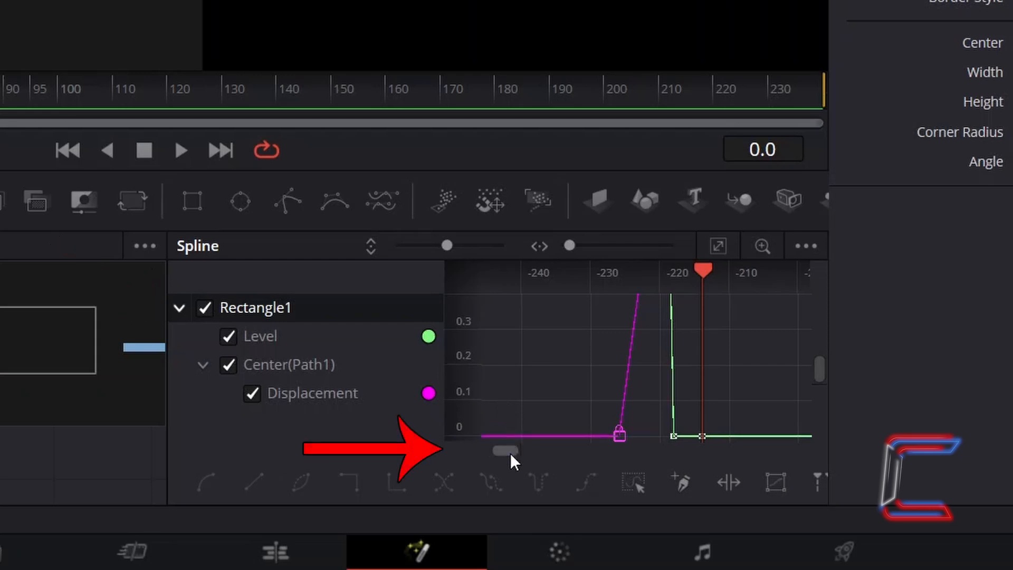
drag(510, 452, 463, 449)
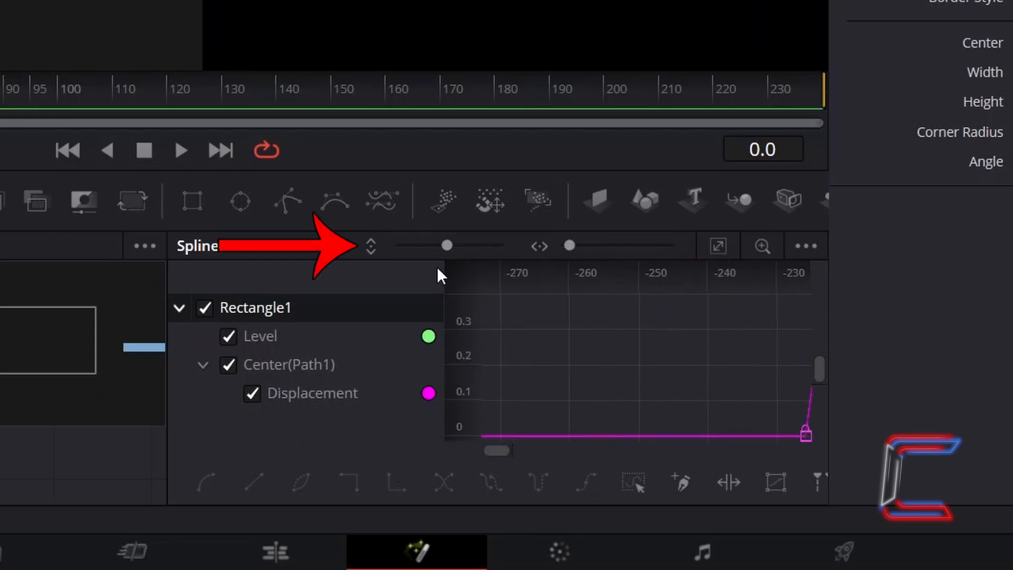
drag(448, 244, 390, 248)
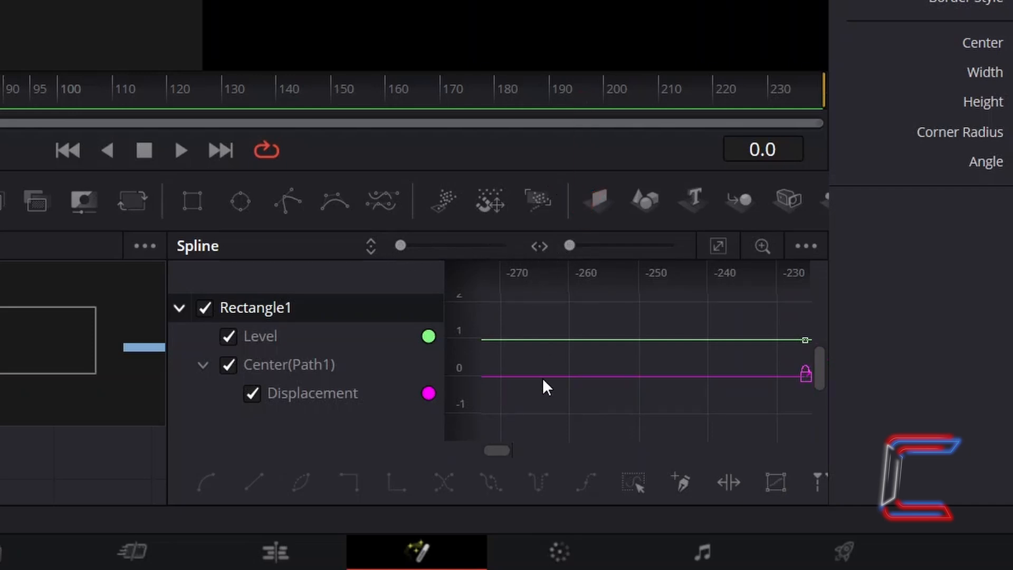
drag(503, 448, 508, 448)
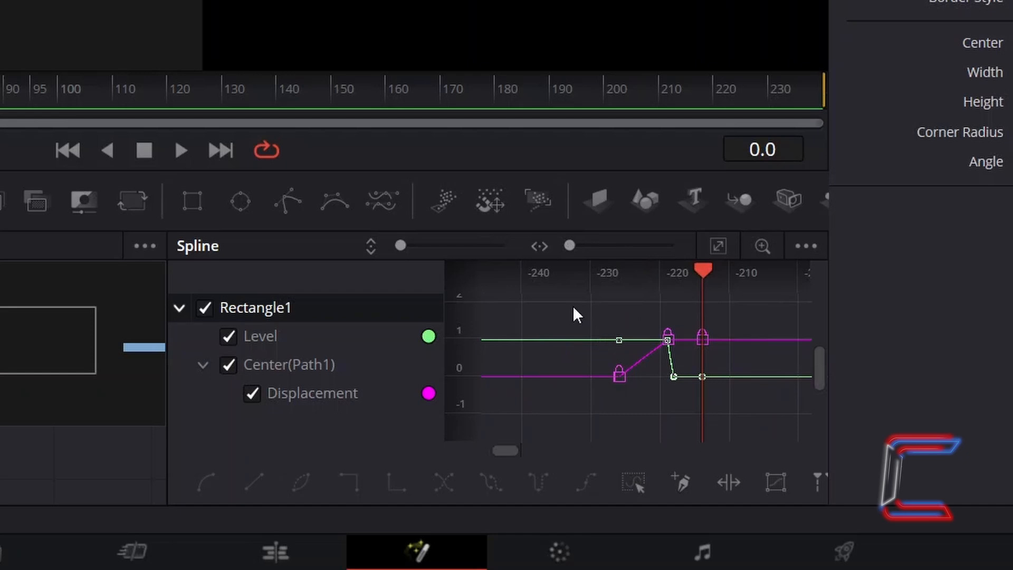
Select all the rectangle's keyframes, make them smooth, and close the Spline editor
drag(572, 306, 723, 425)
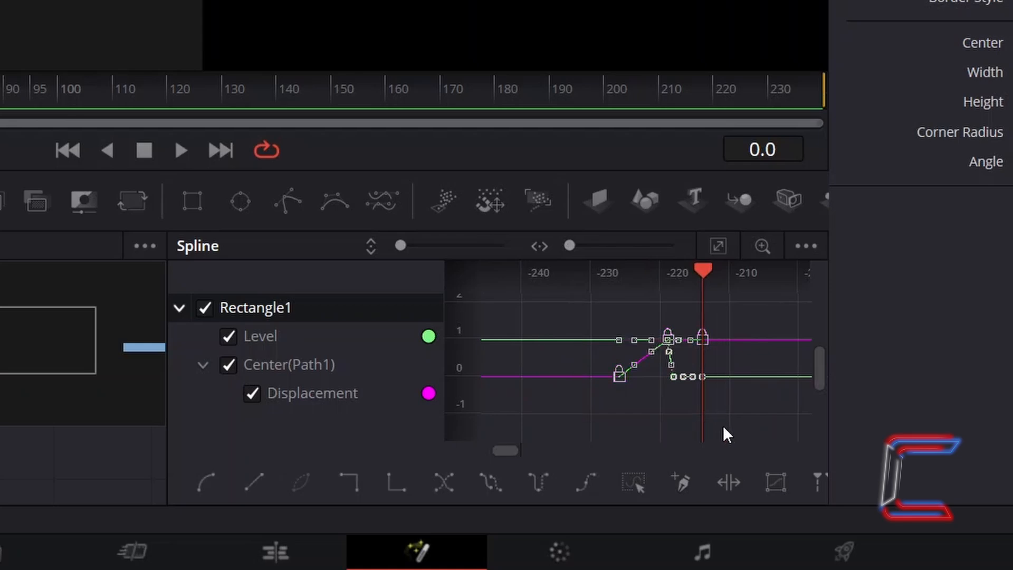
click(502, 485)
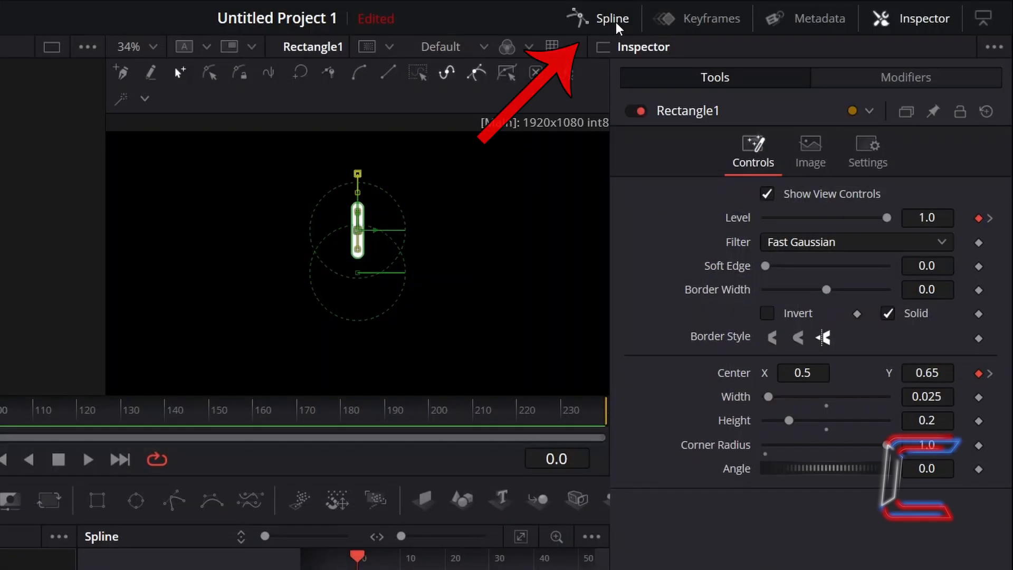
click(617, 23)
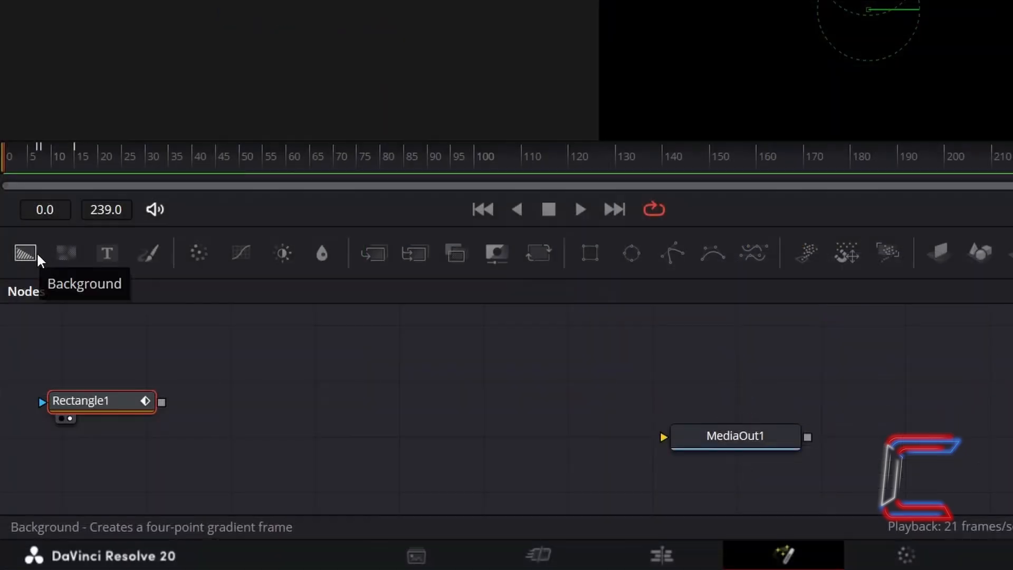
Add a Background node, connect the rectangle to its mask input, and select it
click(36, 252)
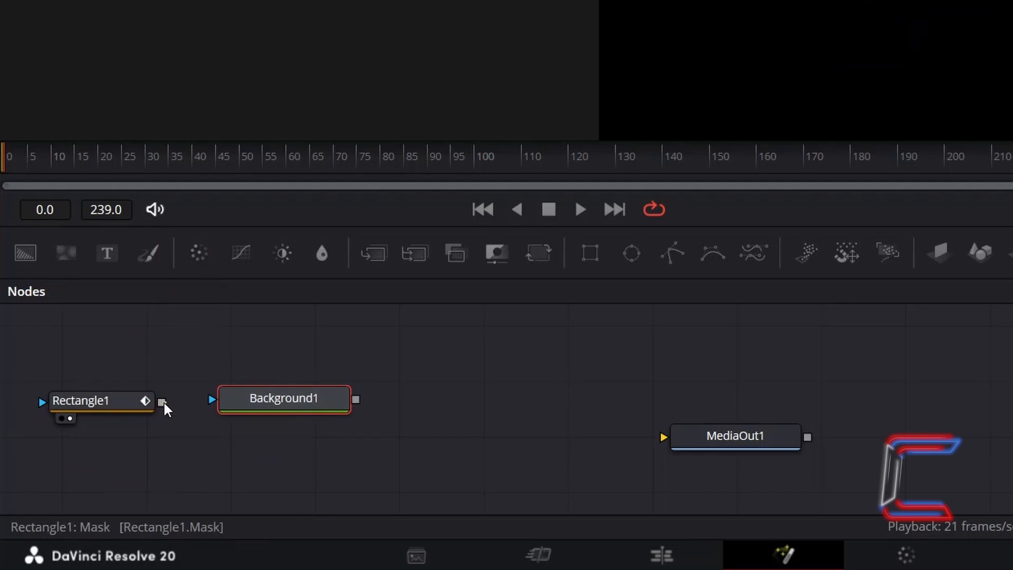
drag(163, 400, 212, 399)
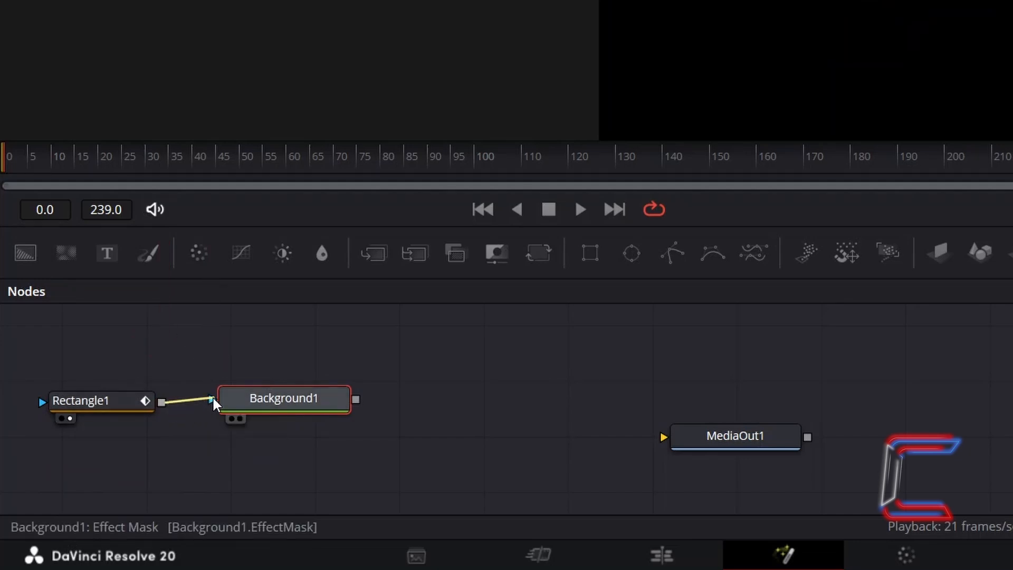
click(240, 418)
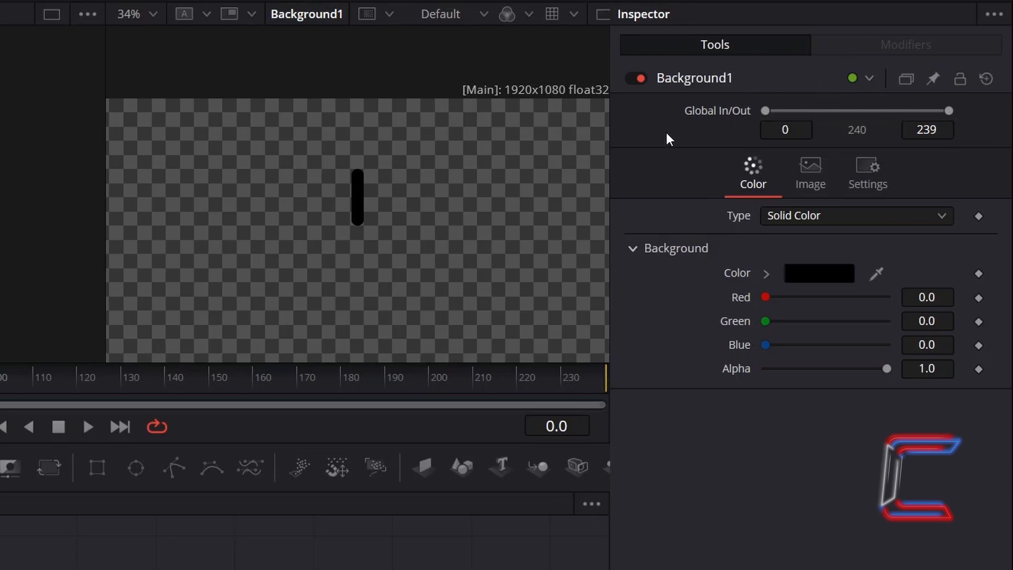
Set the Background node's color to blue
click(814, 272)
drag(385, 158, 465, 54)
click(187, 147)
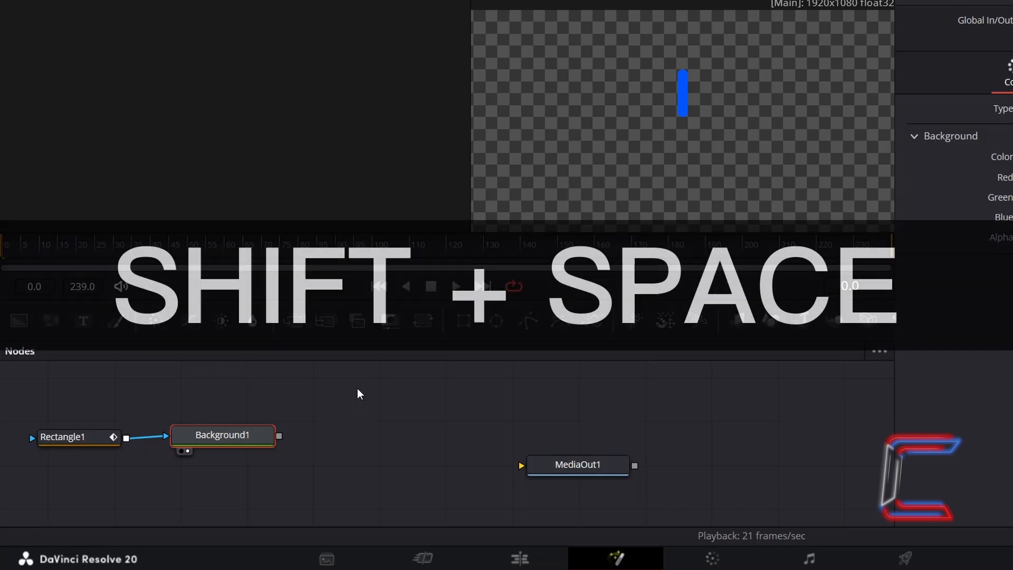
Add a Mirrors node after the Background node
key(shift+space)
text(Mirrors)
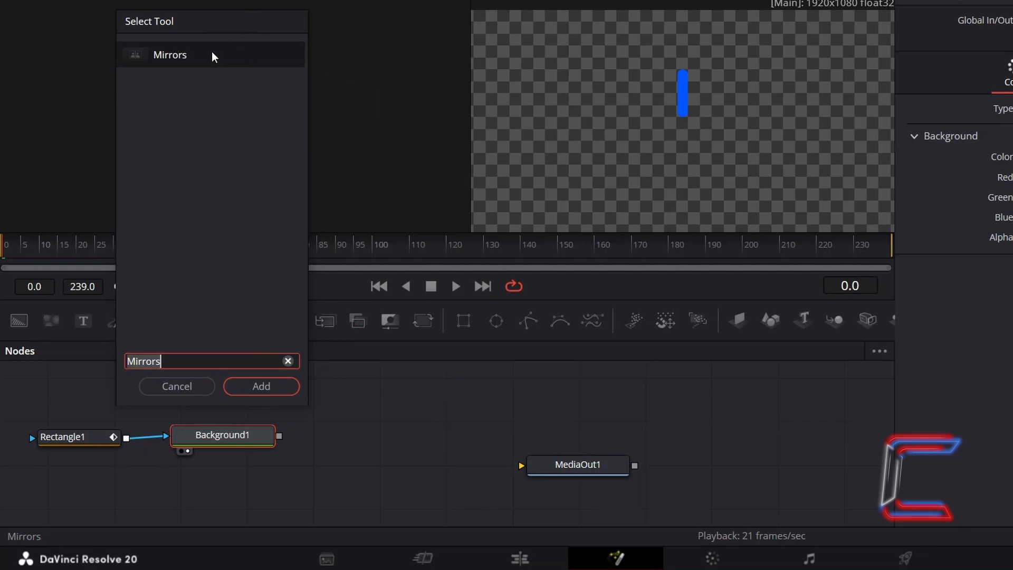
click(281, 381)
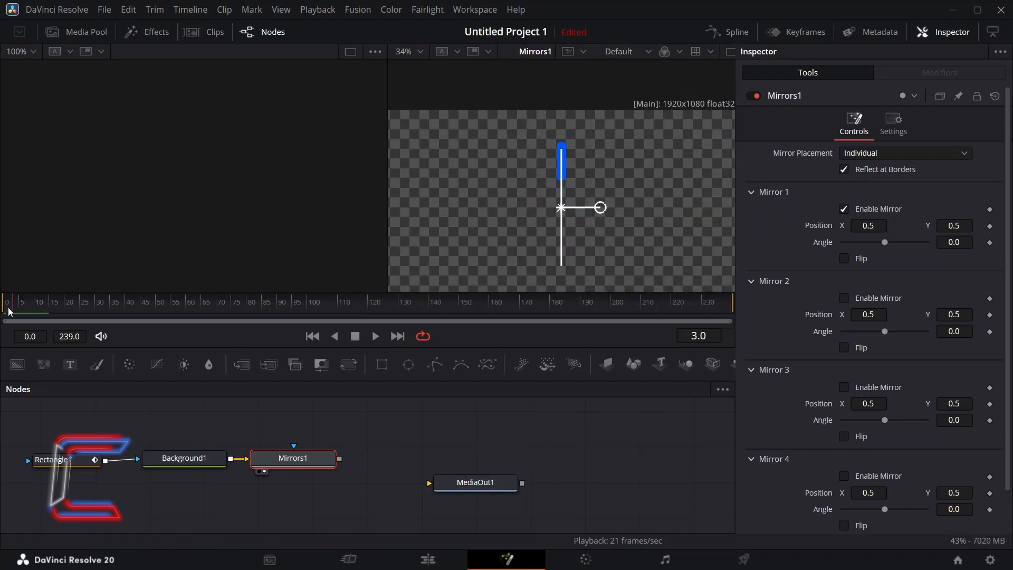
Turn off Reflect at Borders and set Mirror 1's angle to 45
click(844, 169)
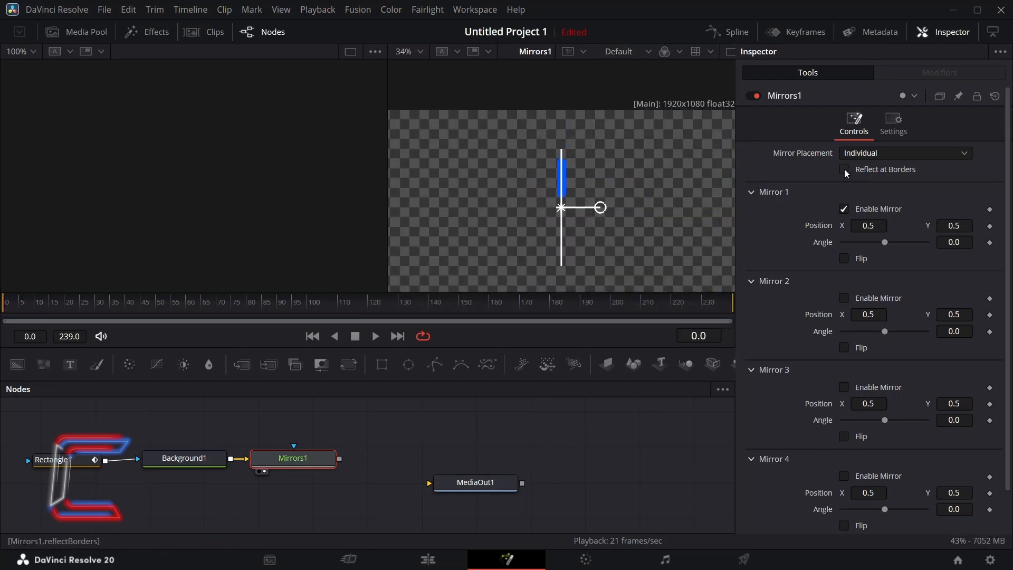
click(968, 243)
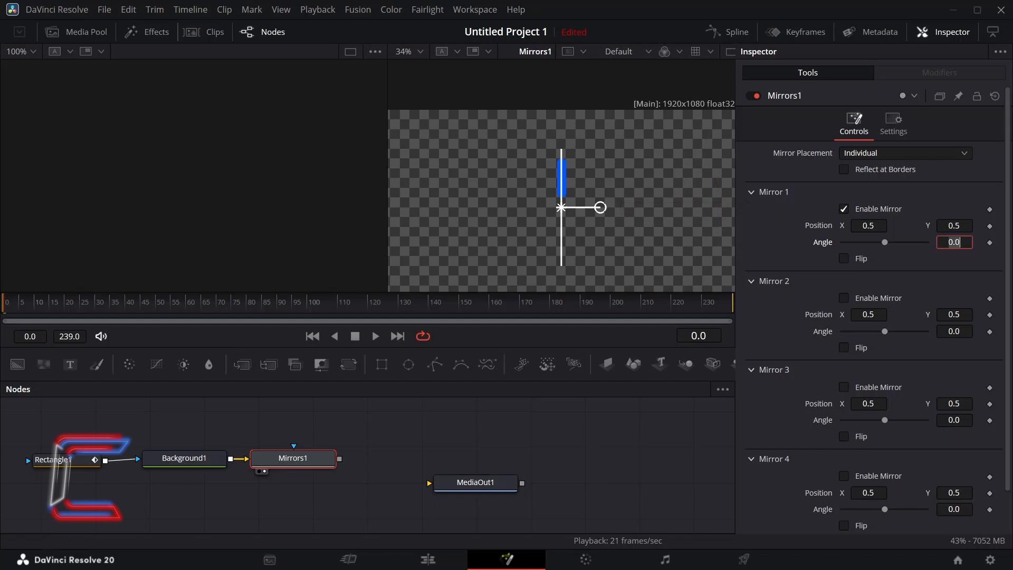
text(45)
key(Tab)
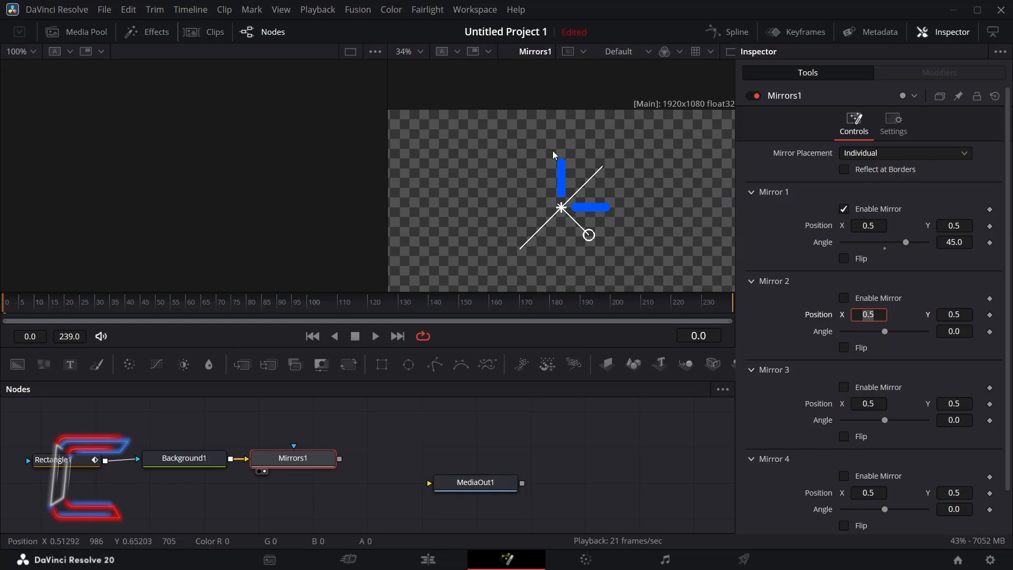
Enable Mirror 2 and set its angle to 90
click(845, 297)
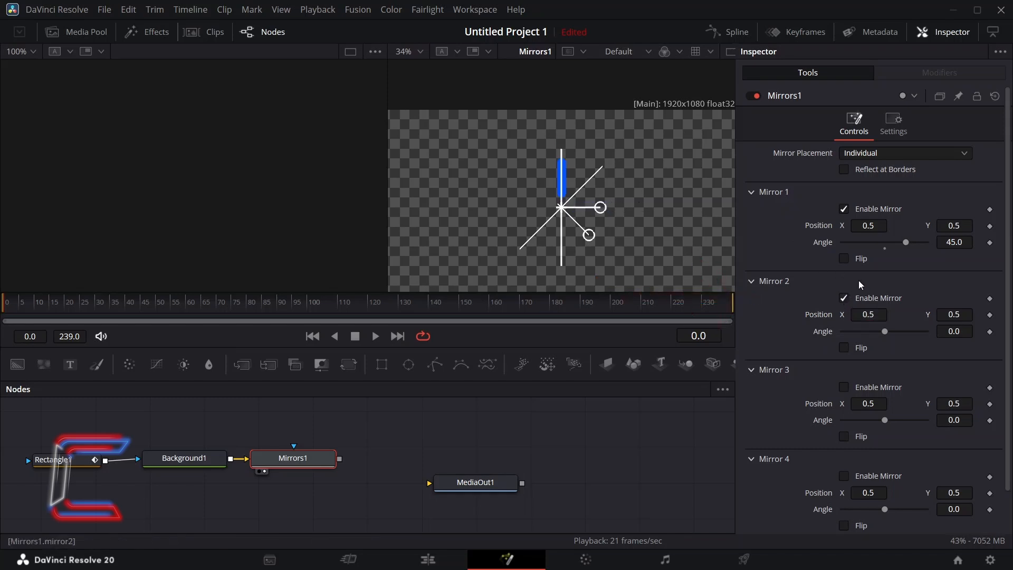
text(90)
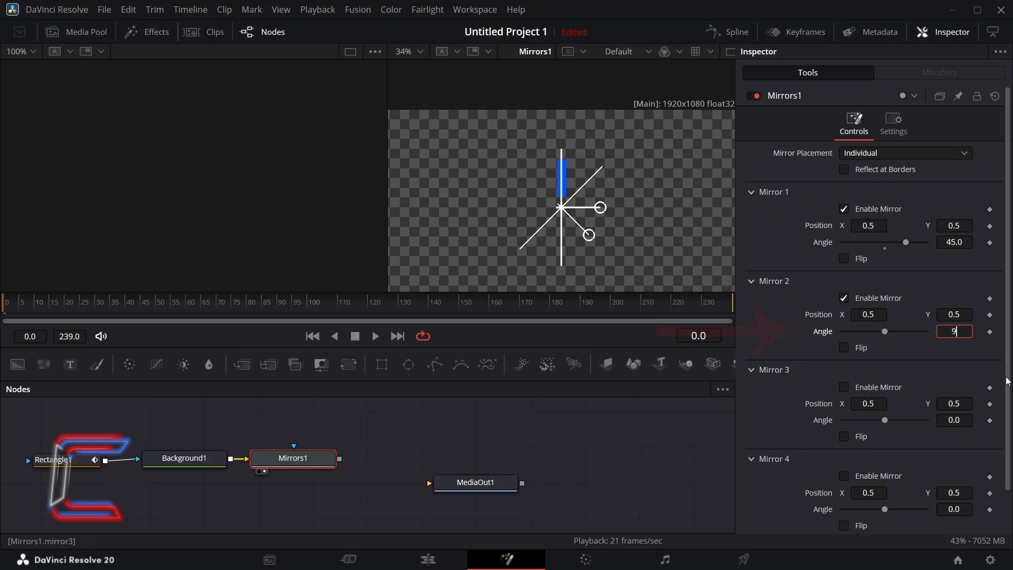
key(Tab)
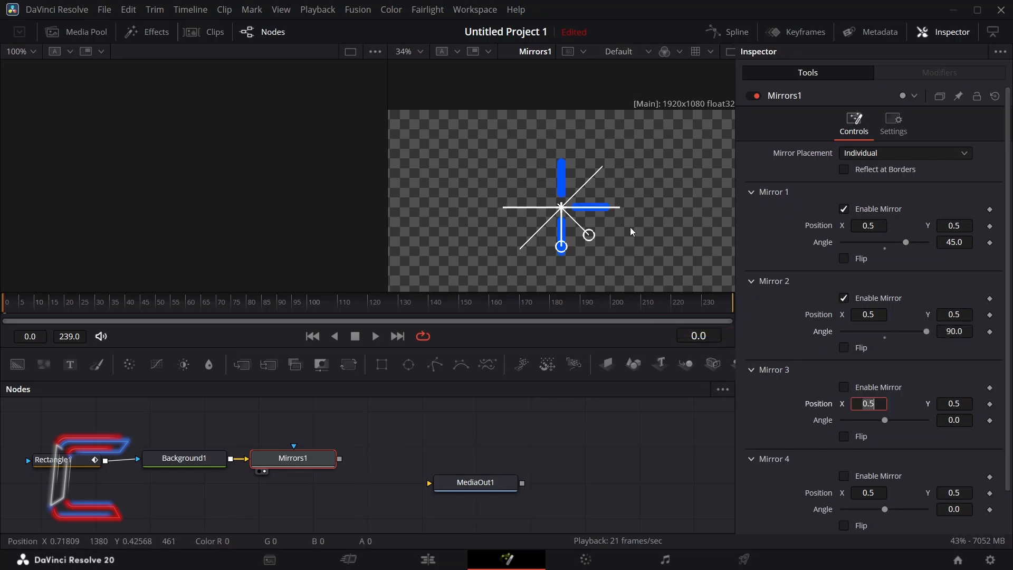
Enable Mirror 3 and set its angle to 180
click(845, 387)
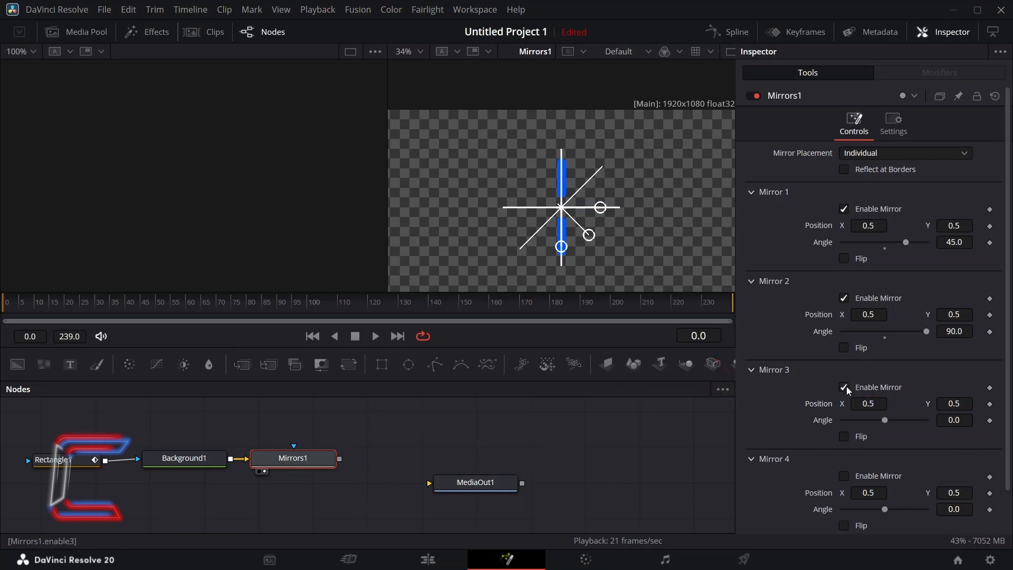
click(955, 420)
text(180)
key(Tab)
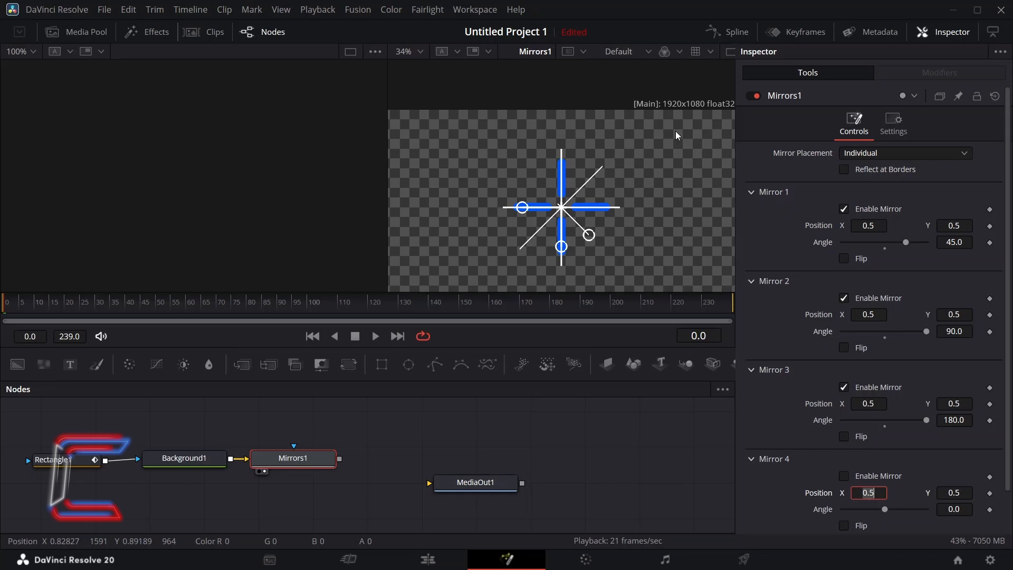
Enable Mirror 4 and set its angle to 22.5
click(843, 475)
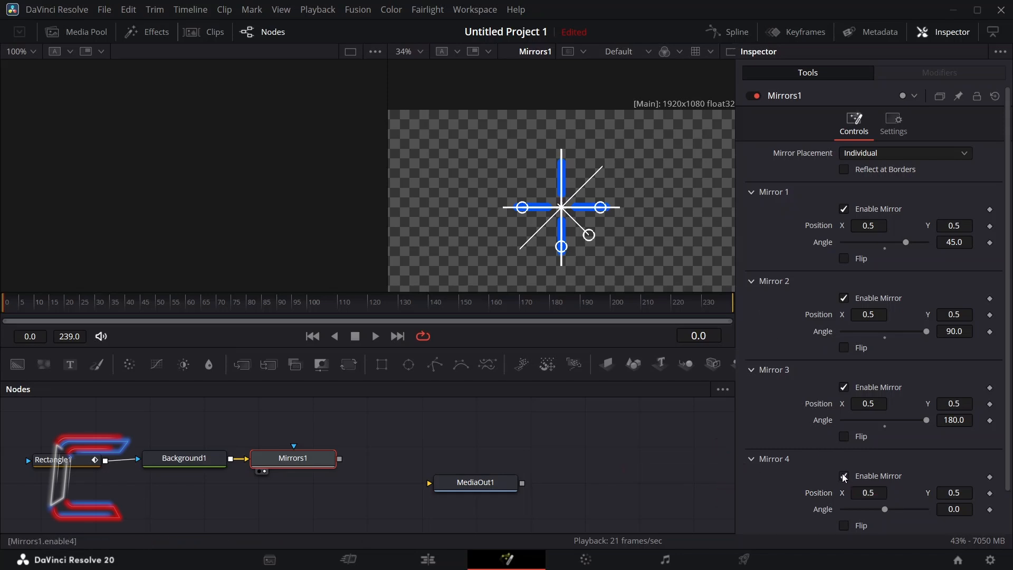
click(961, 509)
text(22.5)
key(Tab)
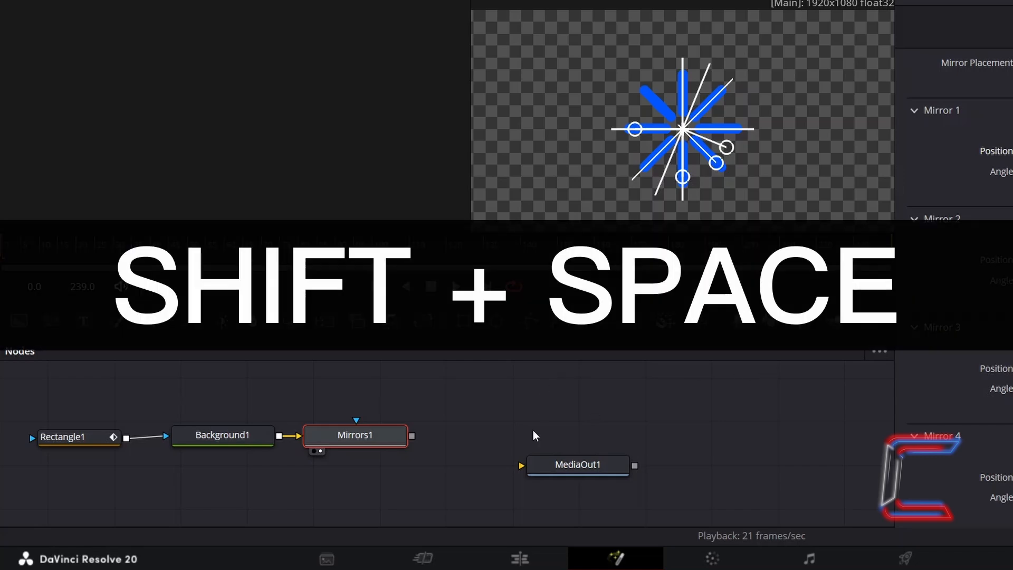
Add a Soft Glow node after Mirrors and lower its Gain
key(shift+space)
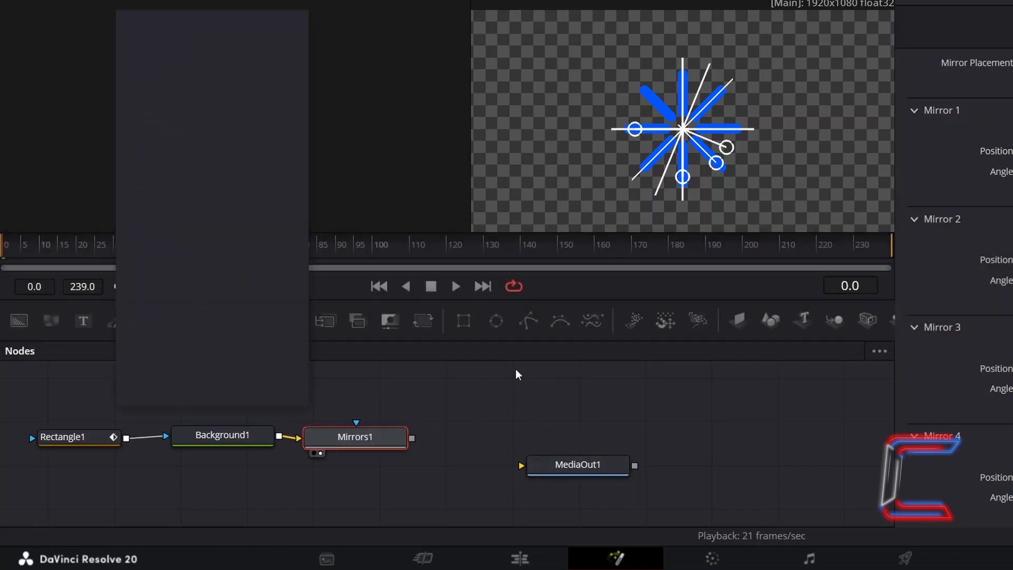
text(soft)
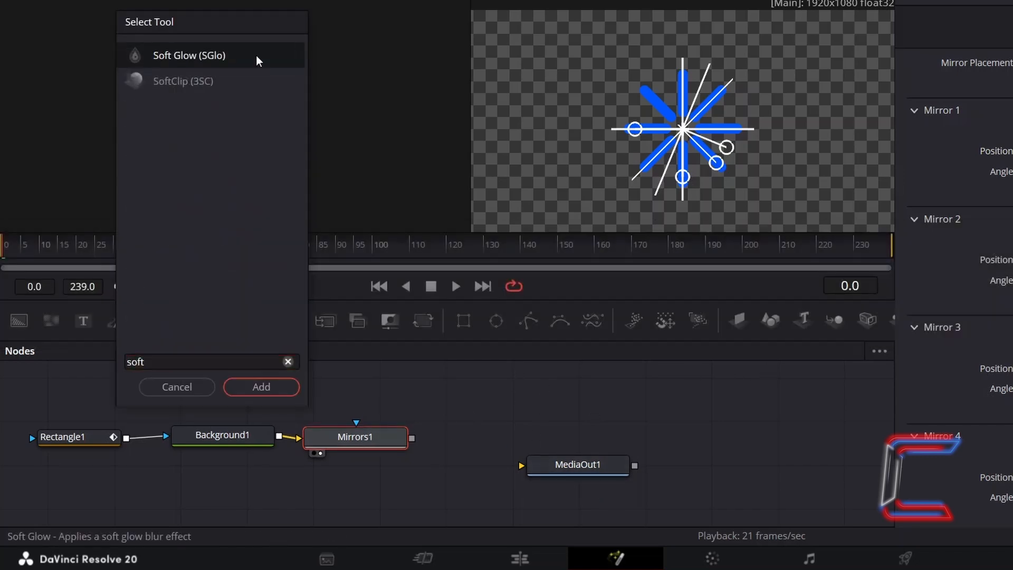
click(259, 60)
click(261, 388)
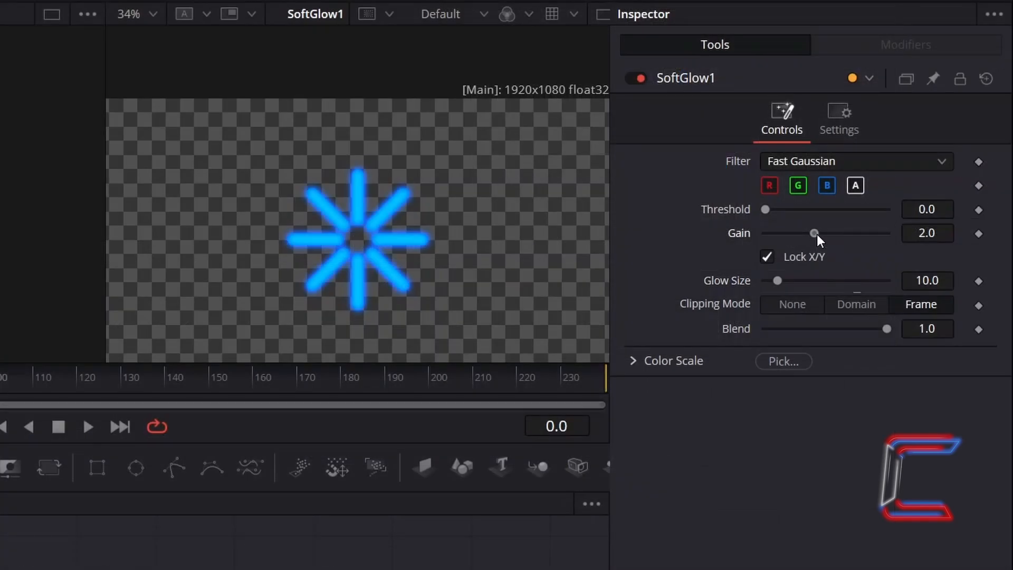
mouse_move(817, 234)
mouse_down()
mouse_move(850, 242)
mouse_move(798, 249)
mouse_up()
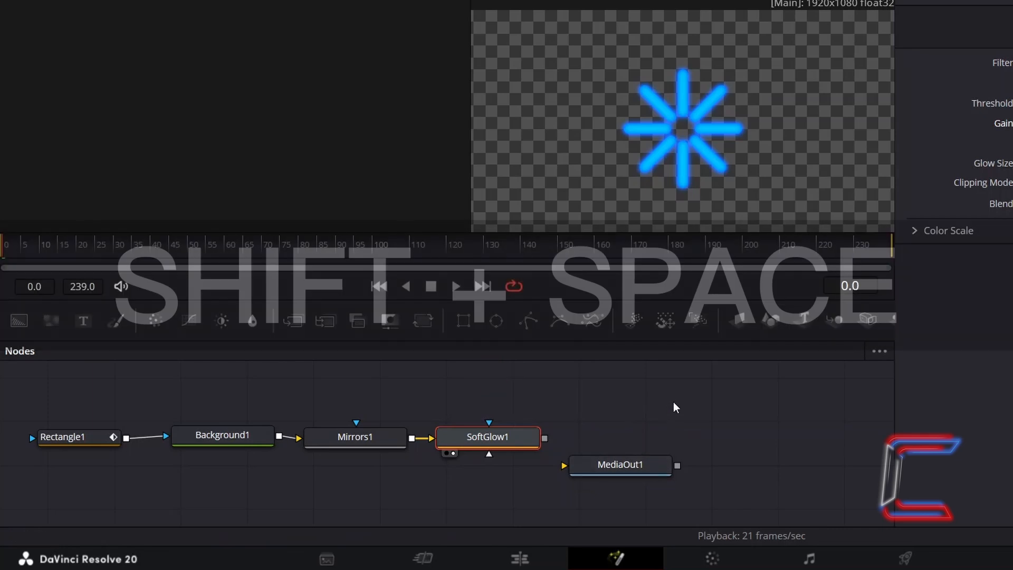
Add a Transform node after Soft Glow and connect its output to MediaOut1
key(shift+space)
text(Transform)
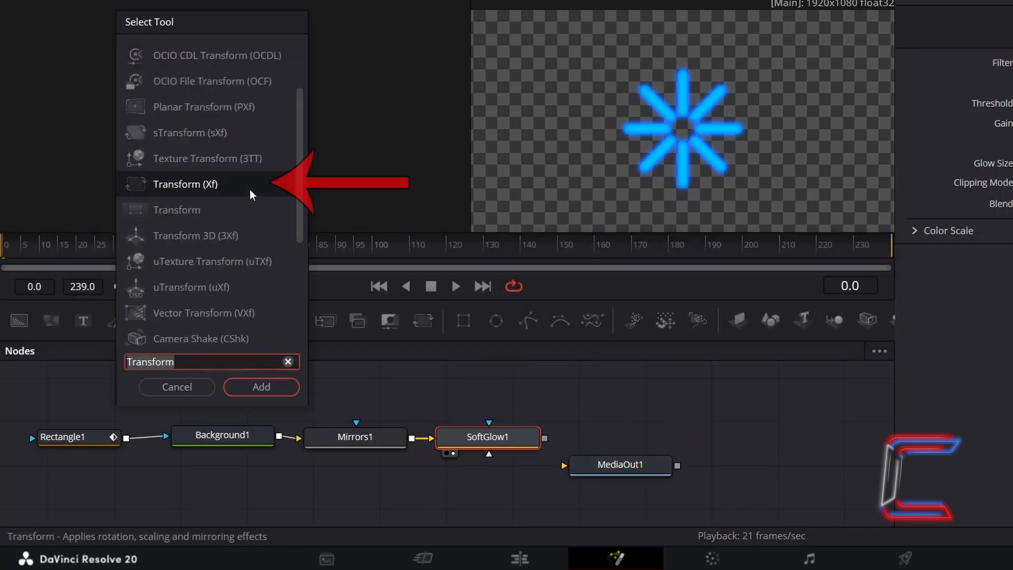
click(287, 390)
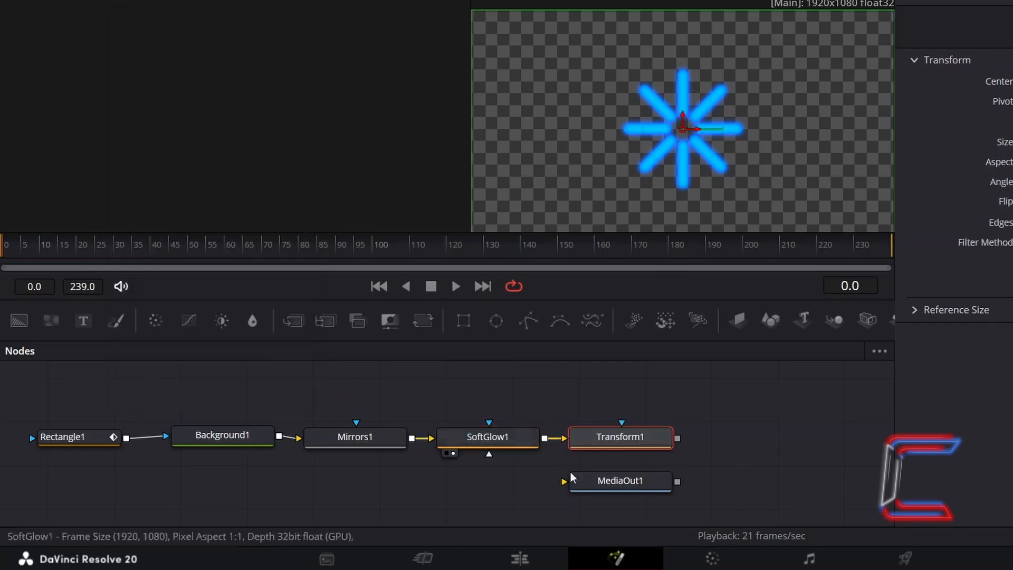
drag(677, 438, 562, 481)
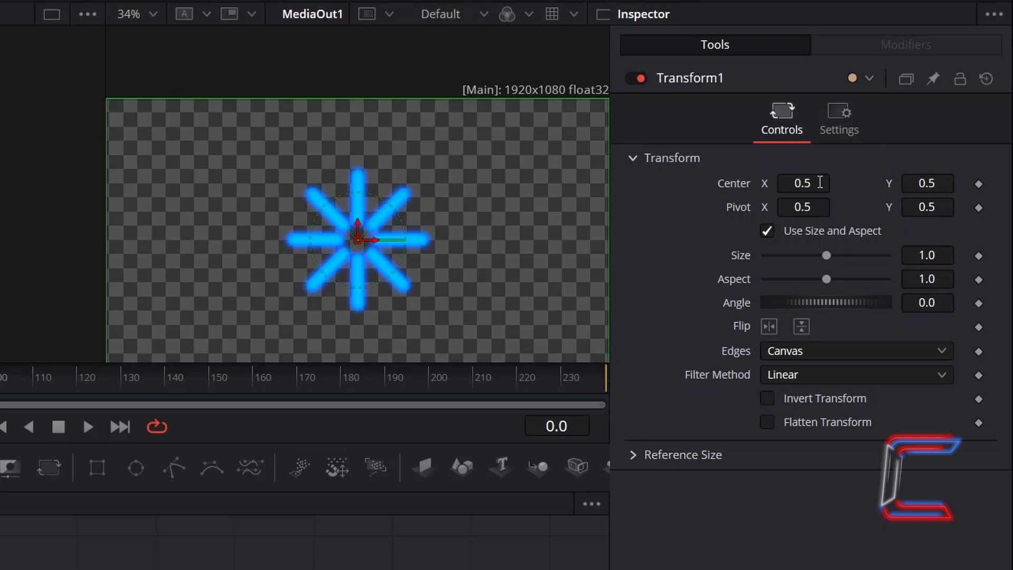
mouse_move(820, 182)
mouse_down()
mouse_move(785, 182)
mouse_move(904, 182)
mouse_move(807, 182)
mouse_up()
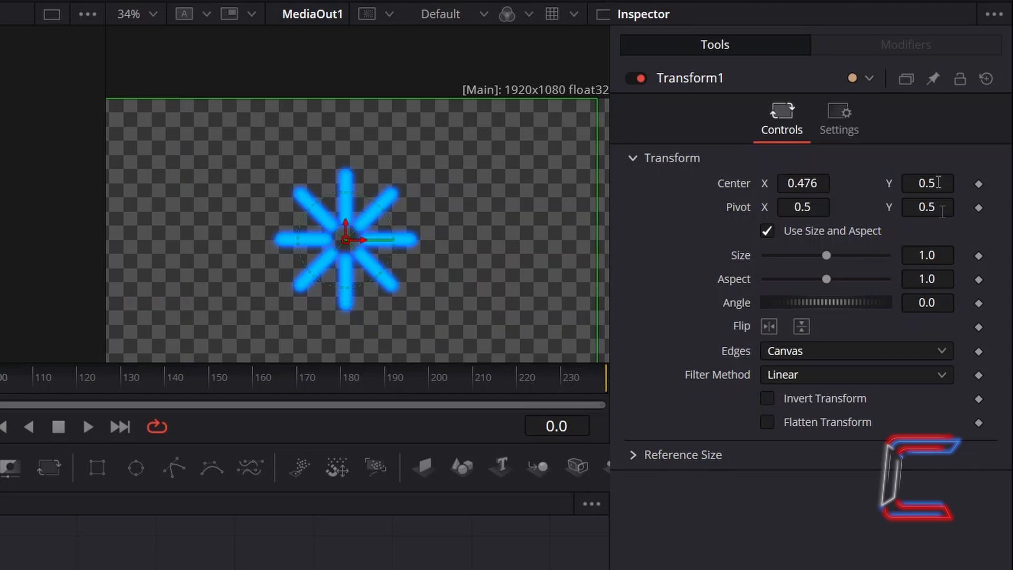
drag(937, 183, 961, 183)
drag(939, 254, 963, 254)
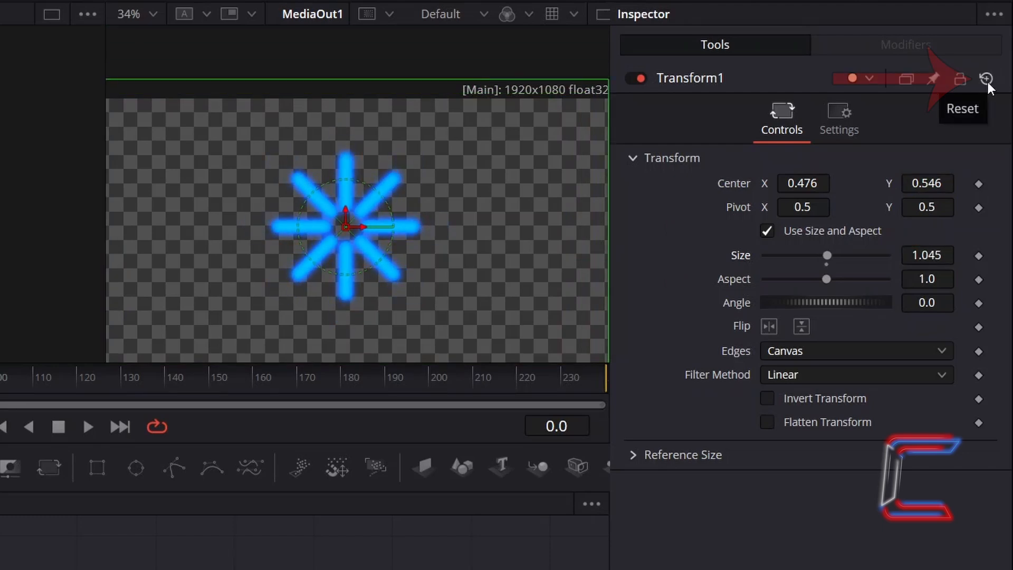
click(988, 81)
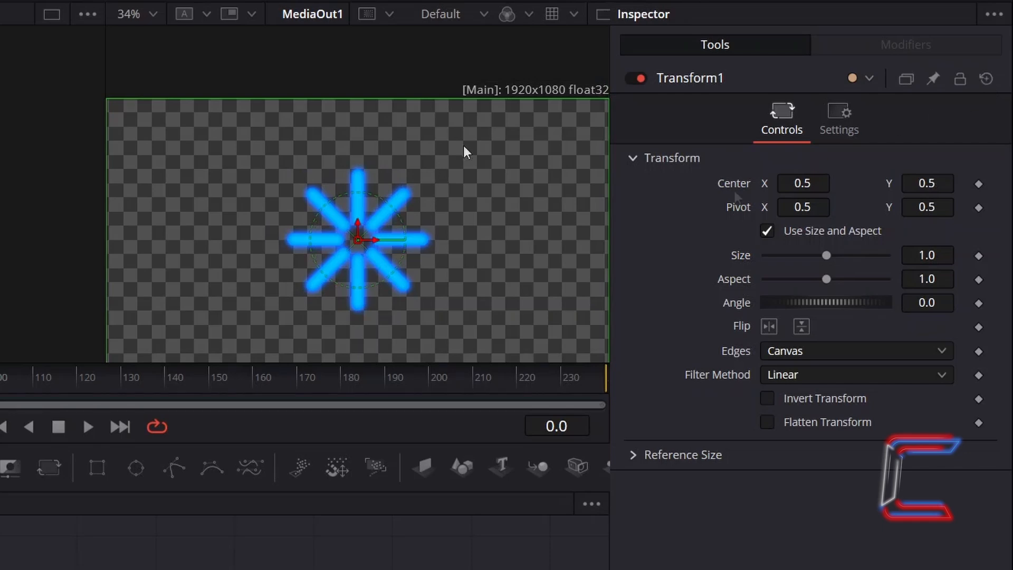